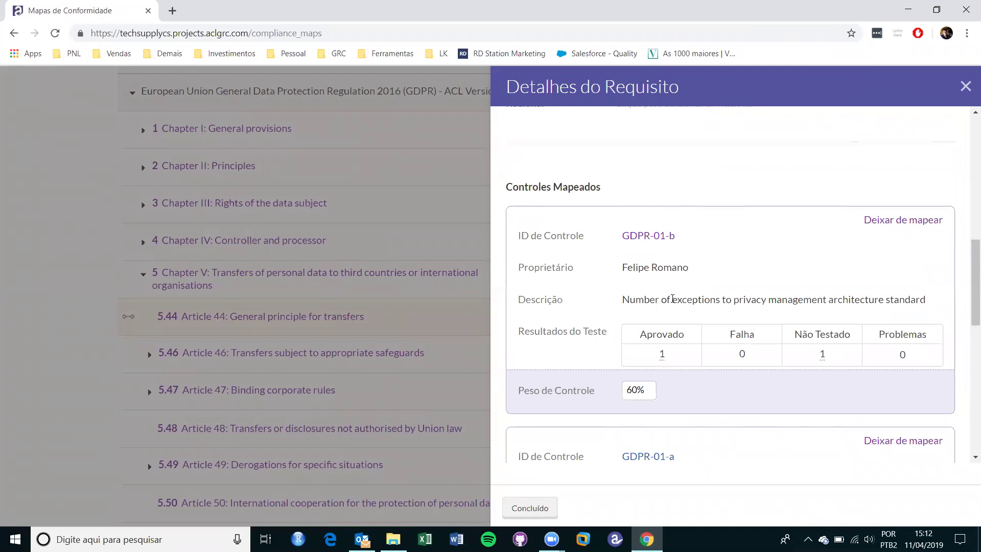
# Review the mapped controls' weights for Article 44, then close its requirement details.
pyautogui.scroll(-1, 673, 297)
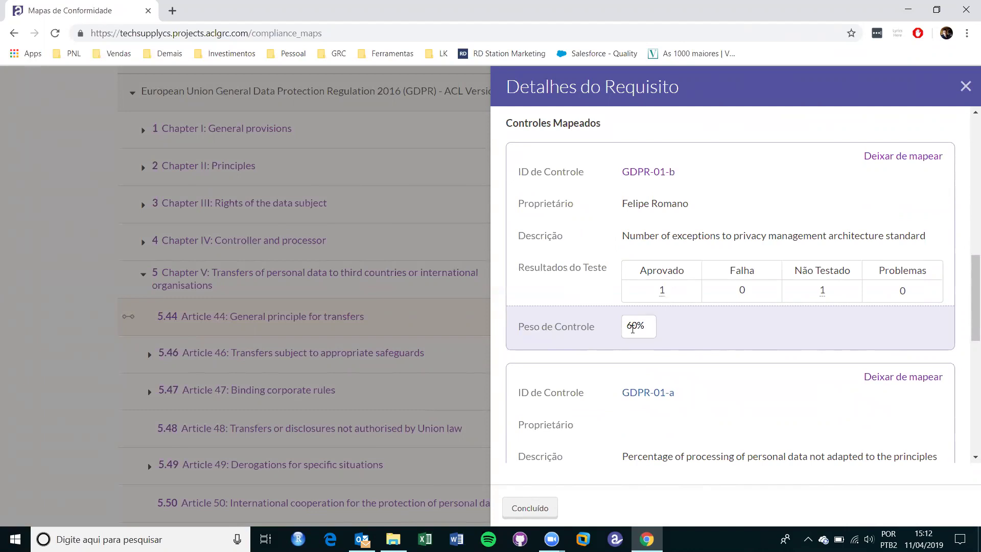
pyautogui.scroll(-4, 633, 329)
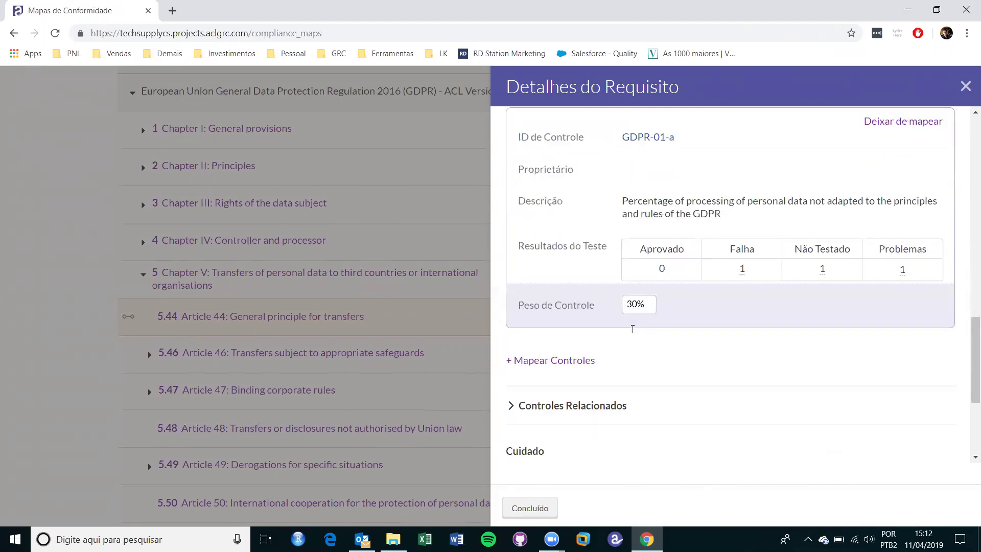
pyautogui.scroll(1, 633, 329)
pyautogui.scroll(2, 632, 329)
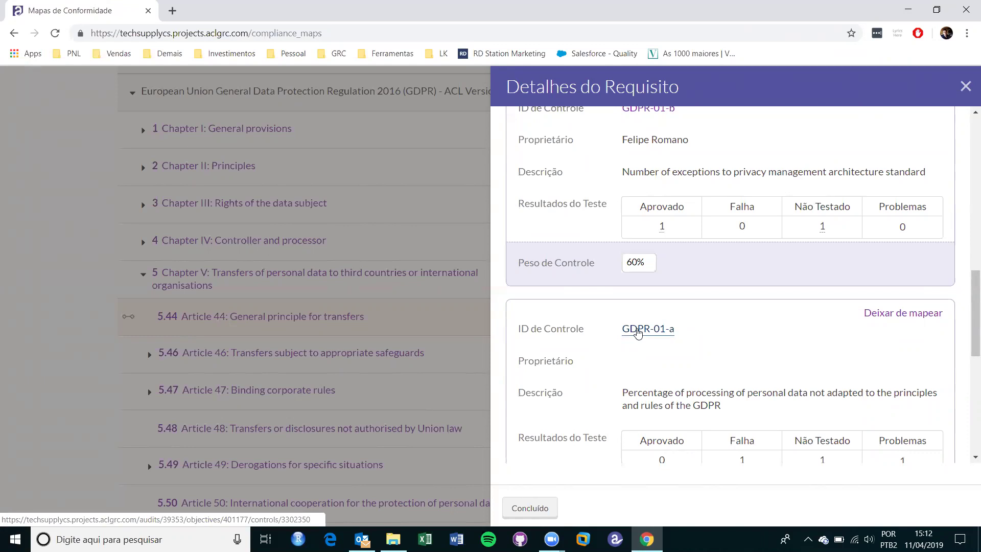
pyautogui.press('Escape')
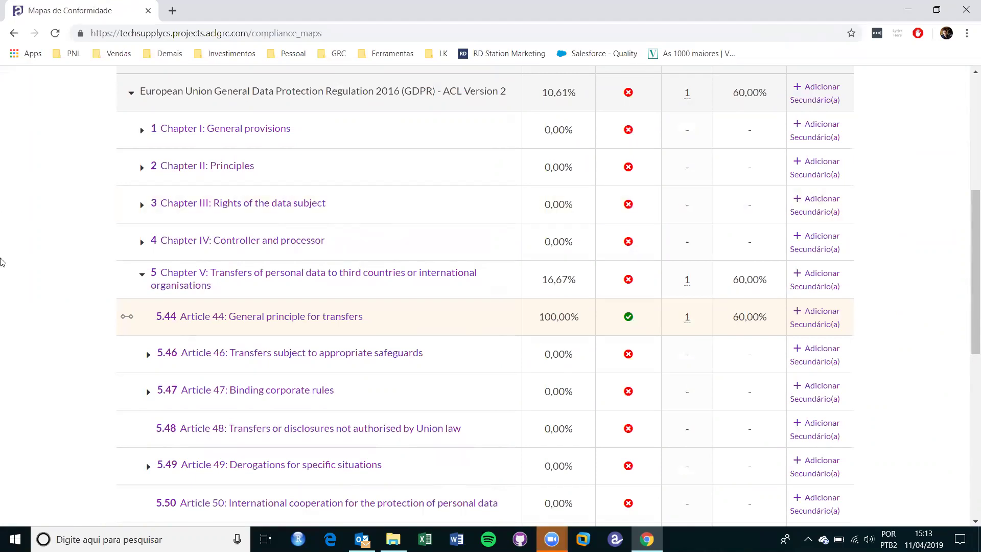
# Go back to the Tech Supply - Pré Vendas home and scroll through its 13 active projects.
pyautogui.scroll(6, 41, 227)
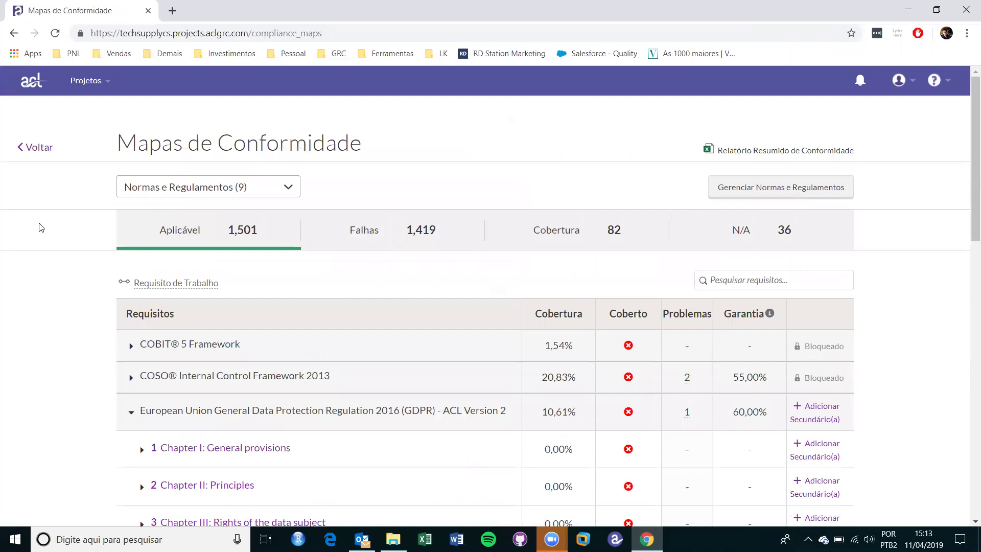
pyautogui.click(37, 85)
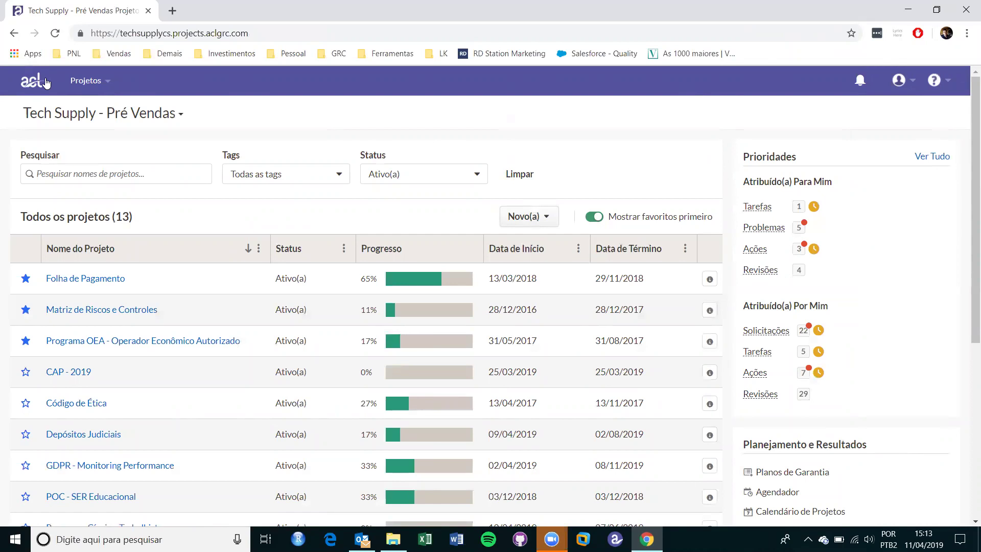
pyautogui.scroll(-3, 67, 311)
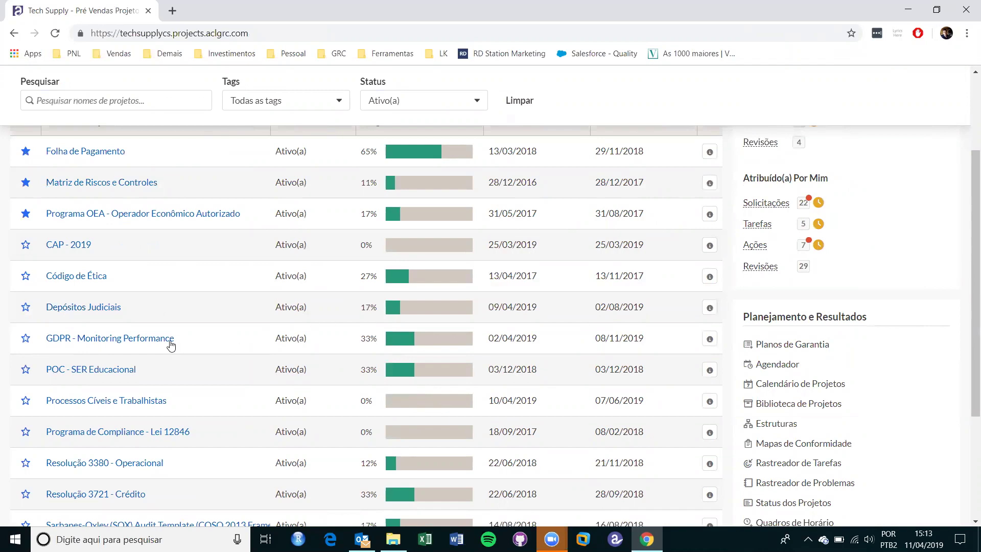
# In the scheduler, expand GDPR - Monitoring Performance with its Planejamento and Execução phases.
pyautogui.click(761, 365)
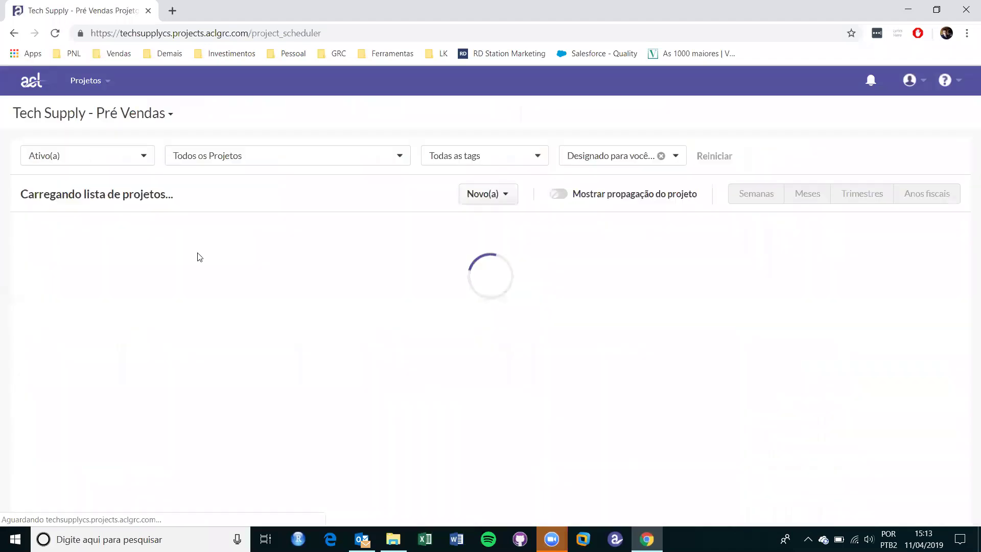
pyautogui.scroll(-1, 23, 358)
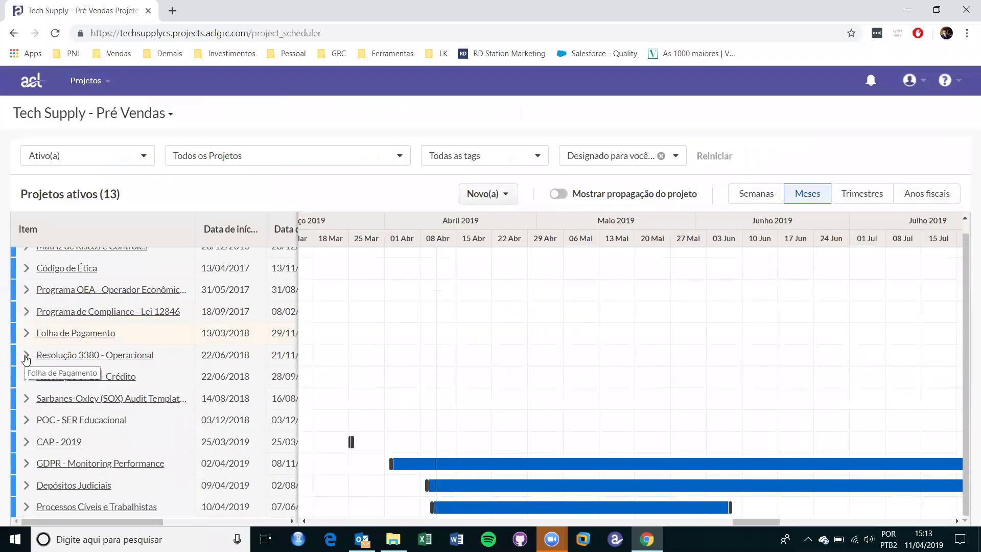
pyautogui.click(27, 465)
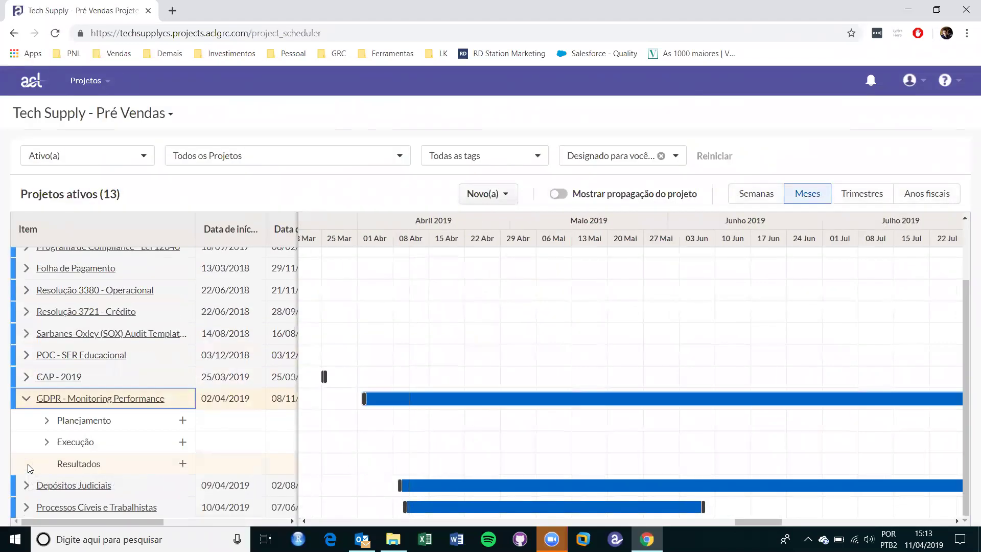
pyautogui.click(48, 425)
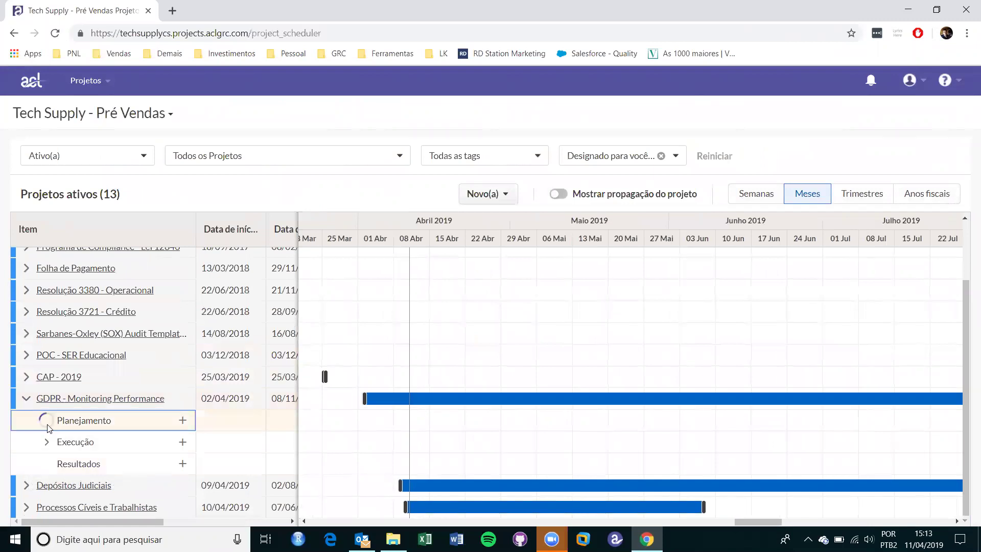
pyautogui.click(47, 441)
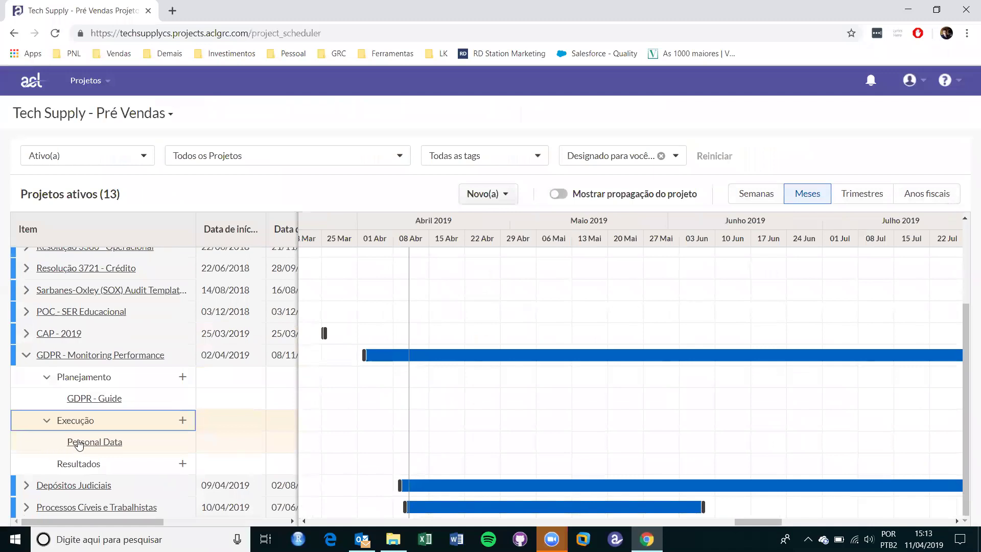
# Inspect the Personal Data sub-process details, then close that panel.
pyautogui.click(79, 442)
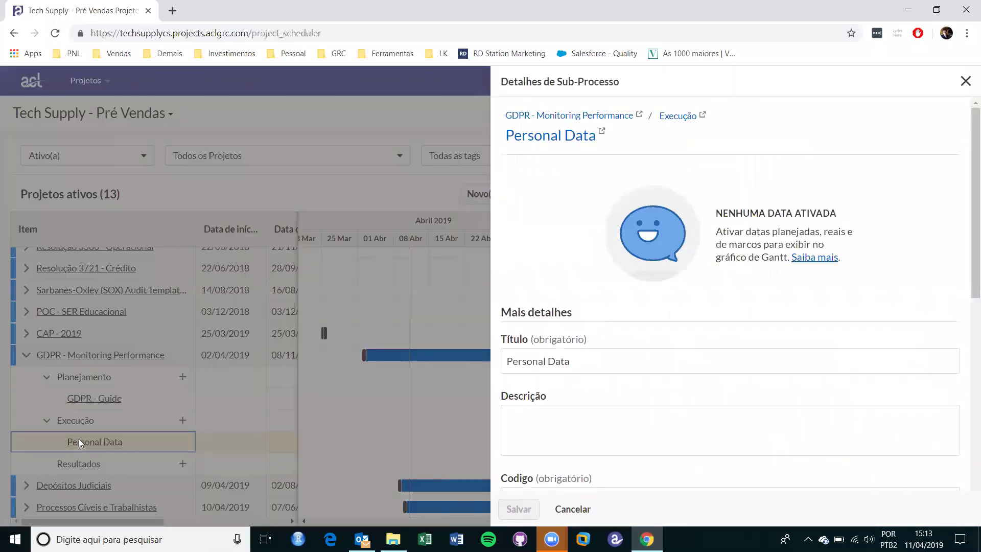
pyautogui.scroll(-3, 632, 278)
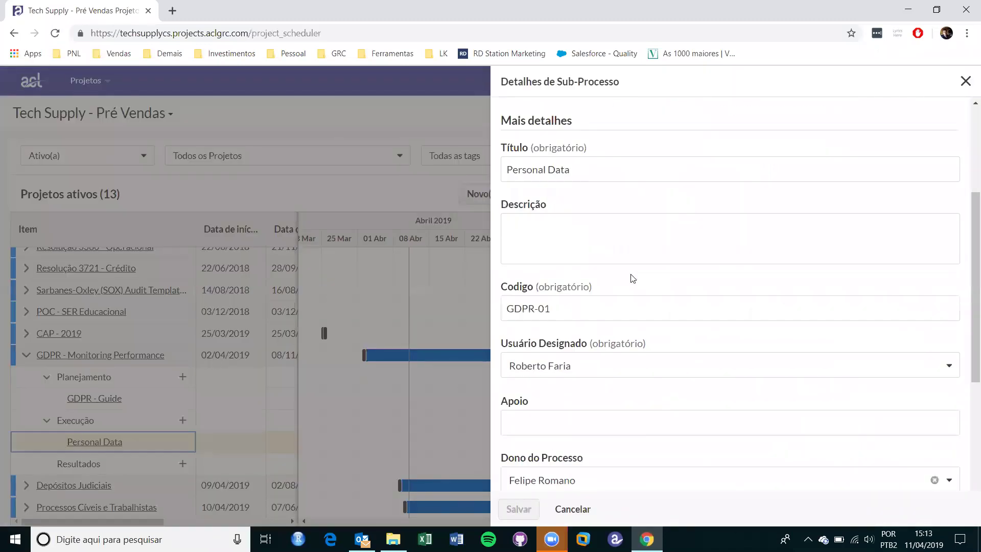
pyautogui.scroll(-1, 633, 279)
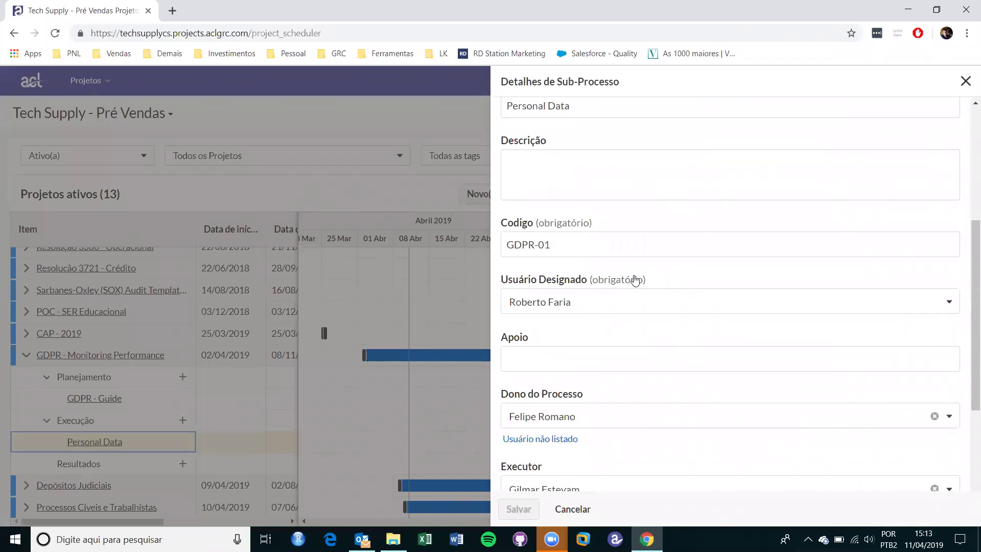
pyautogui.scroll(-2, 635, 280)
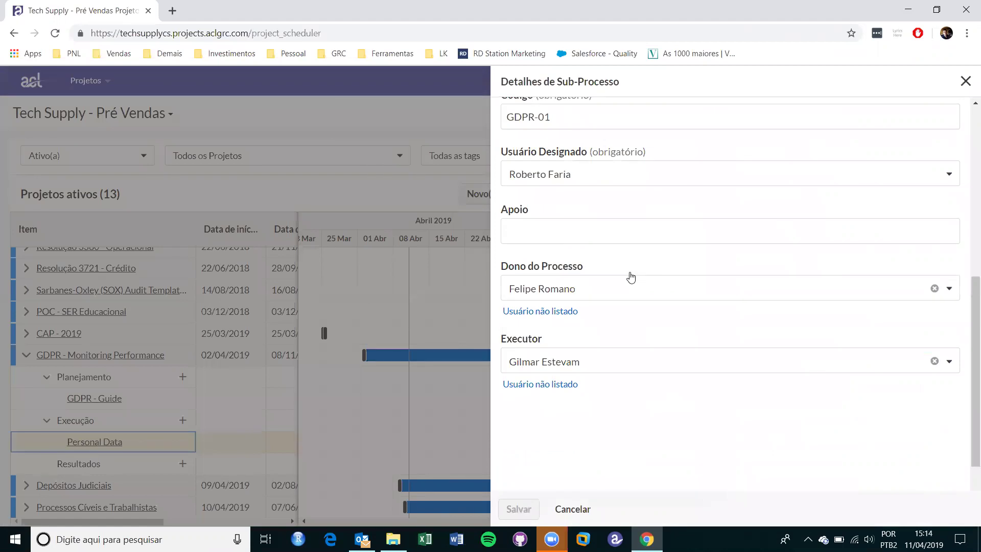
pyautogui.click(967, 83)
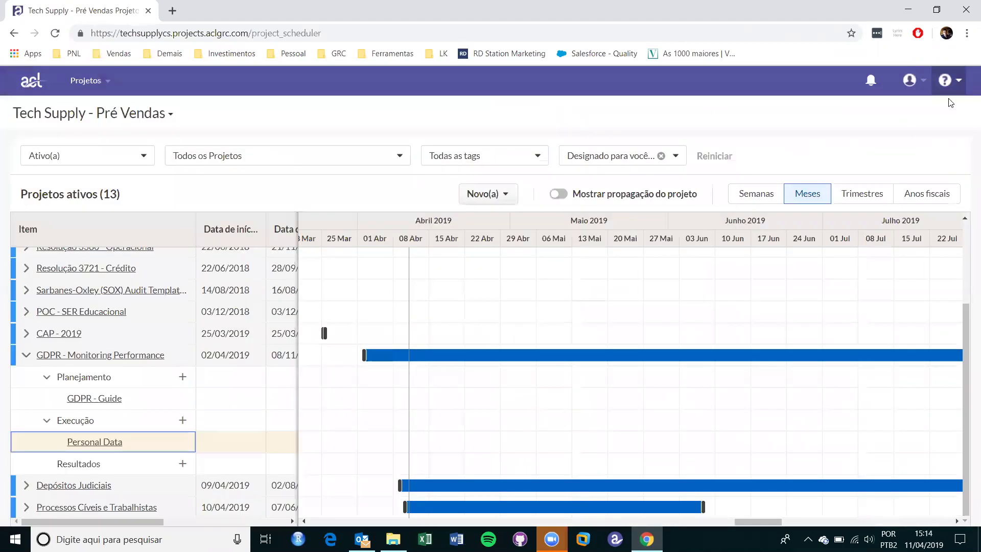
# Return to the projects list and open the GDPR - Monitoring Performance dashboard.
pyautogui.moveTo(449, 359)
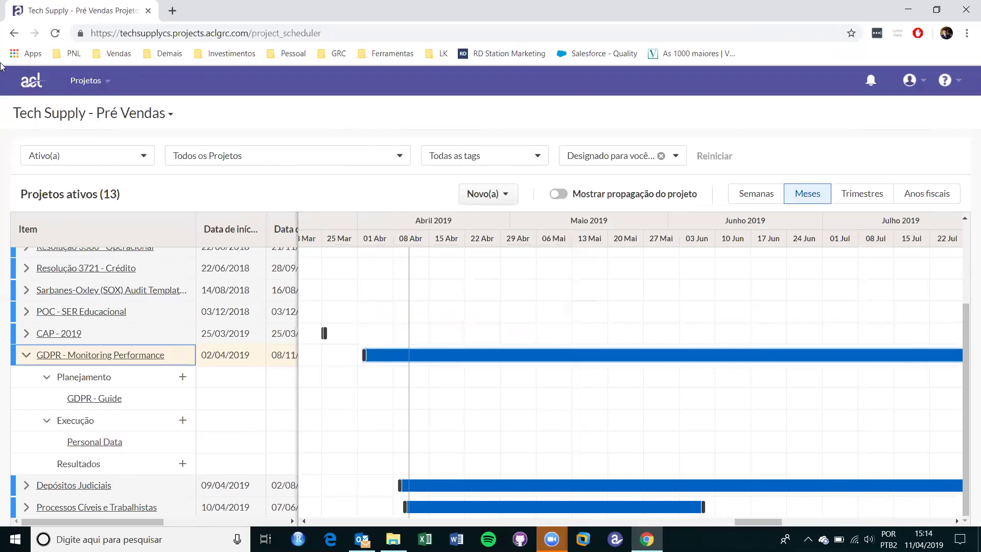
pyautogui.click(37, 81)
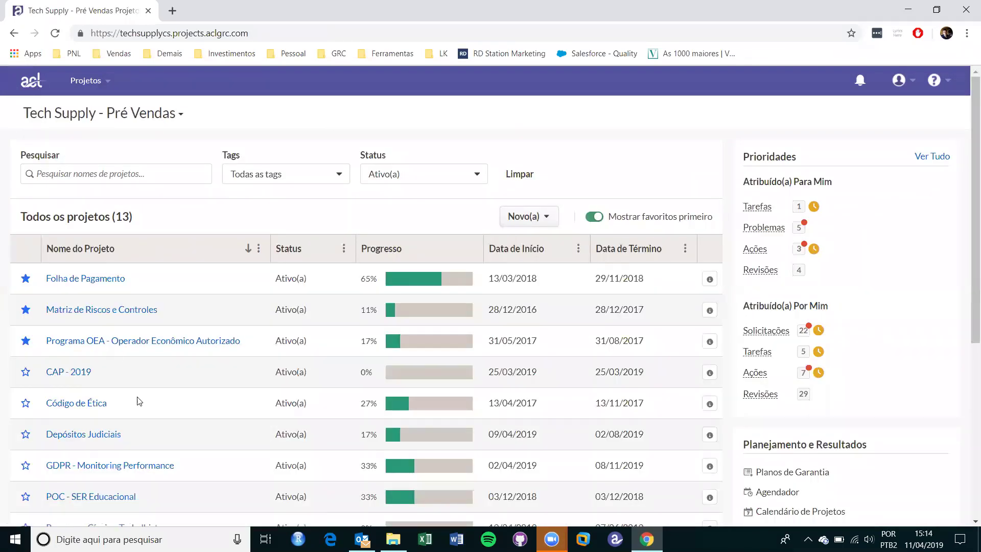
pyautogui.scroll(-4, 139, 401)
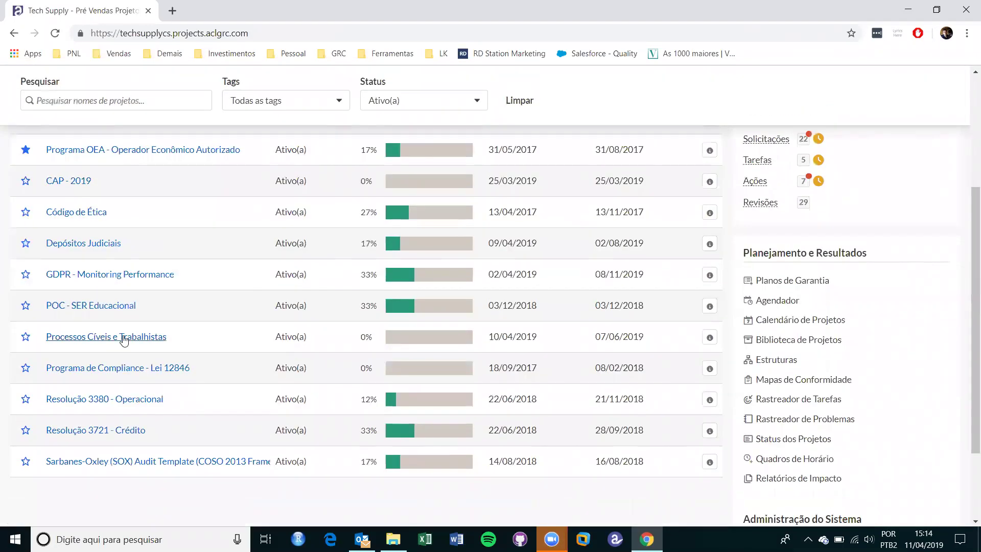
pyautogui.click(118, 276)
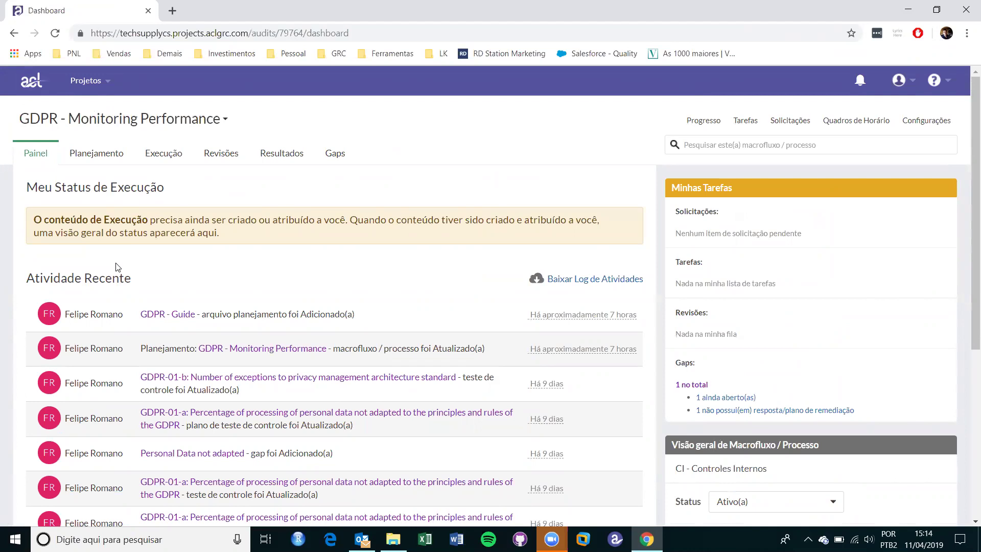
# Review the dashboard's recent activity, then show the Execução list with GDPR-01 Personal Data.
pyautogui.scroll(-2, 118, 267)
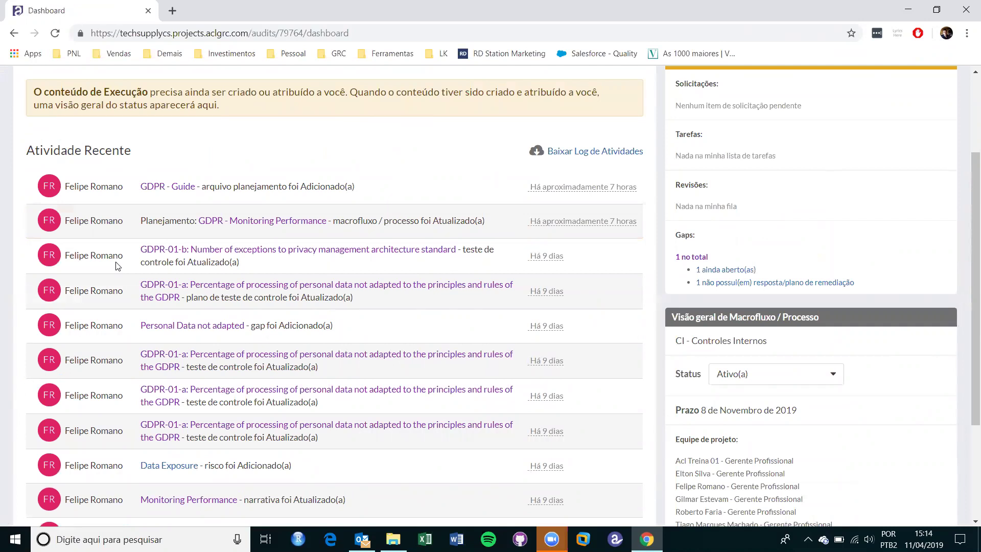
pyautogui.scroll(2, 117, 265)
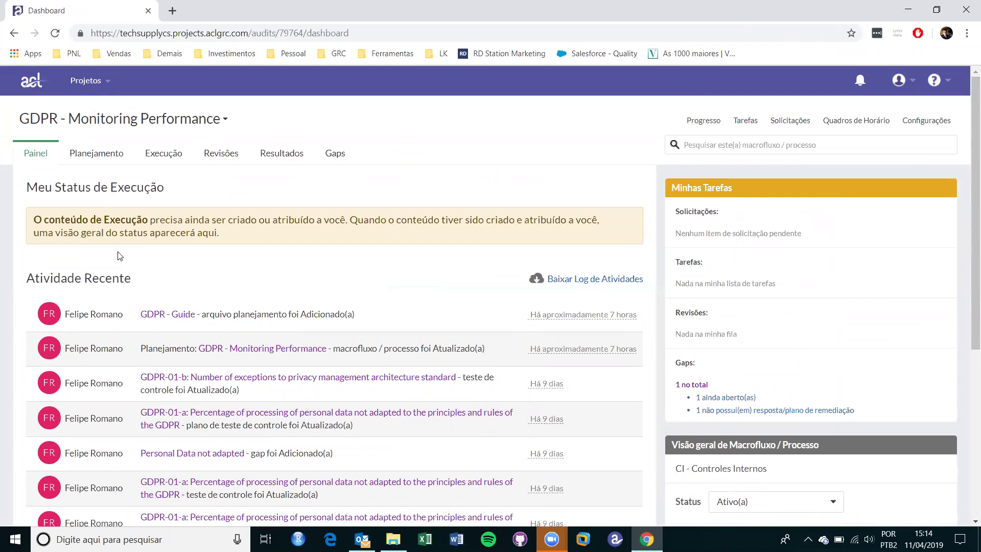
pyautogui.click(153, 157)
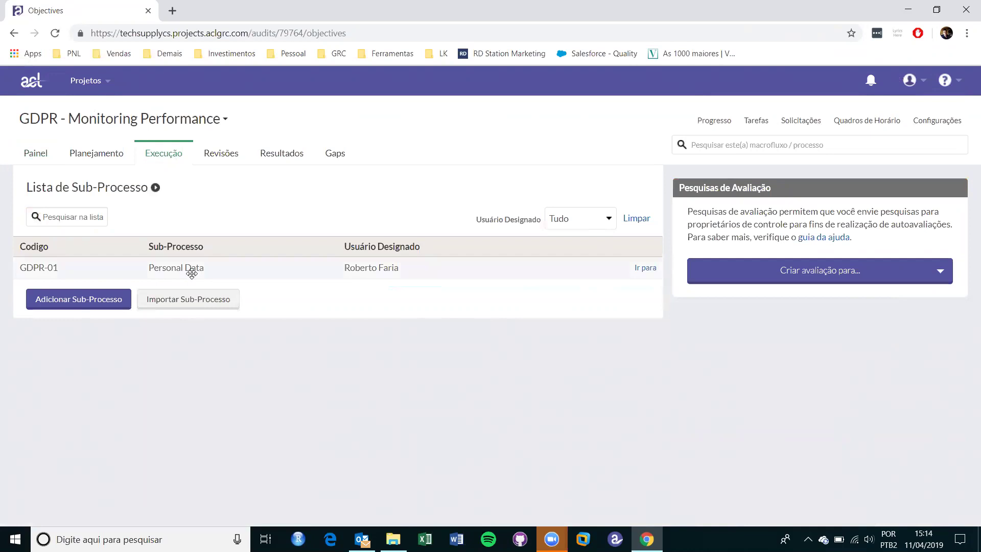
pyautogui.click(646, 268)
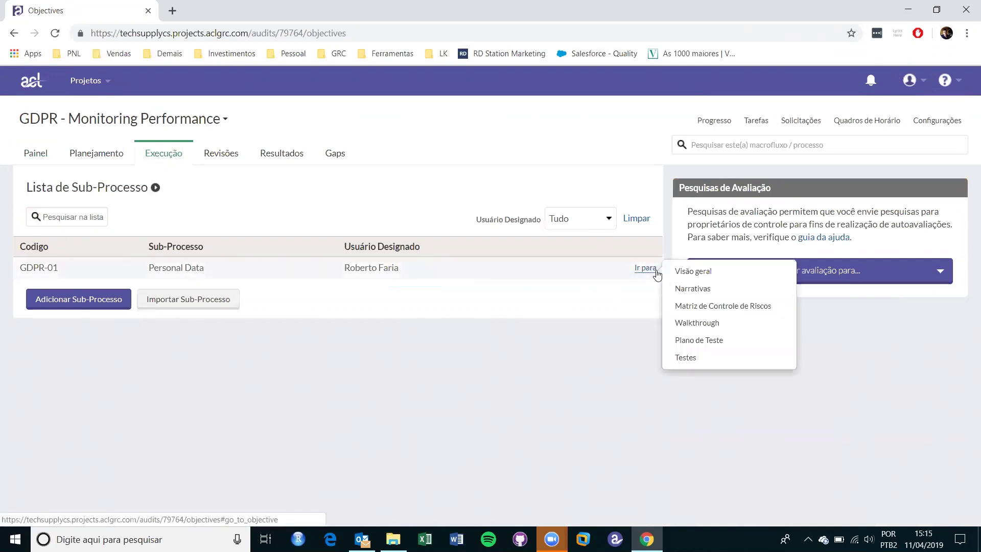
pyautogui.click(695, 308)
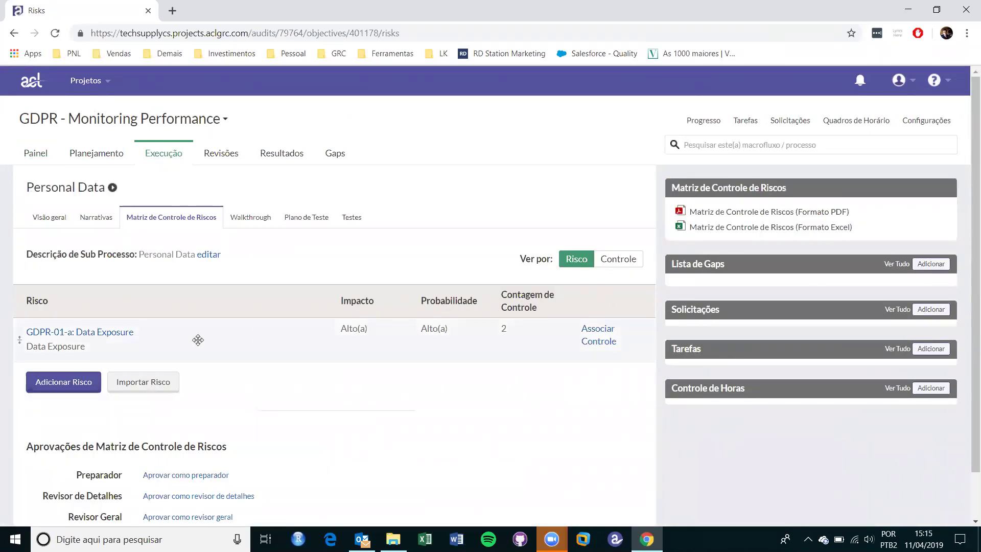
pyautogui.rightClick(120, 338)
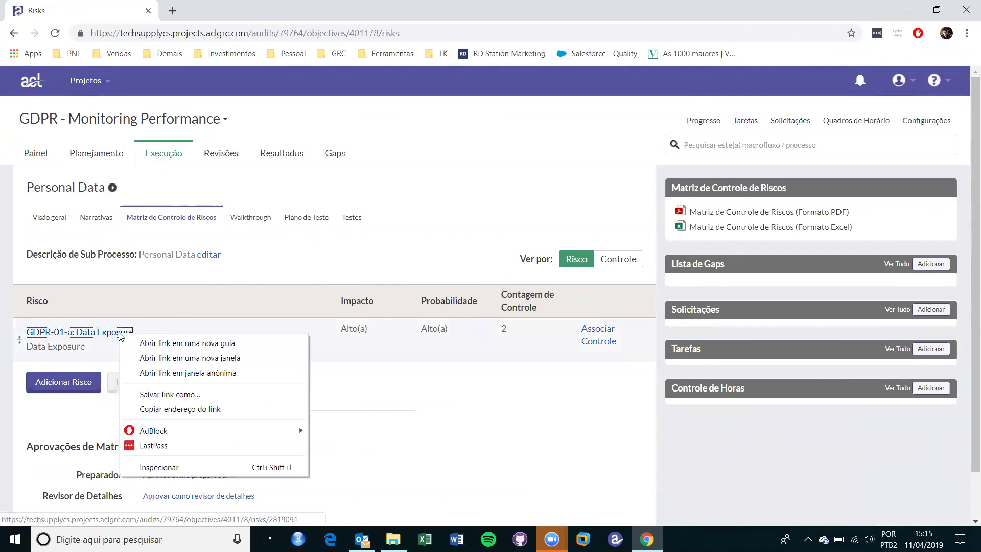
pyautogui.click(148, 341)
pyautogui.click(214, 6)
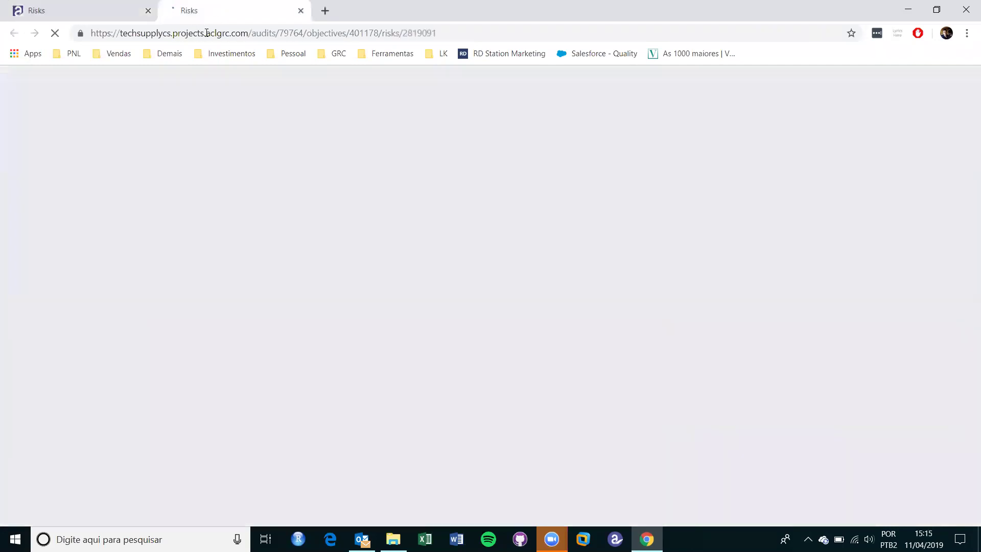
pyautogui.scroll(-5, 214, 332)
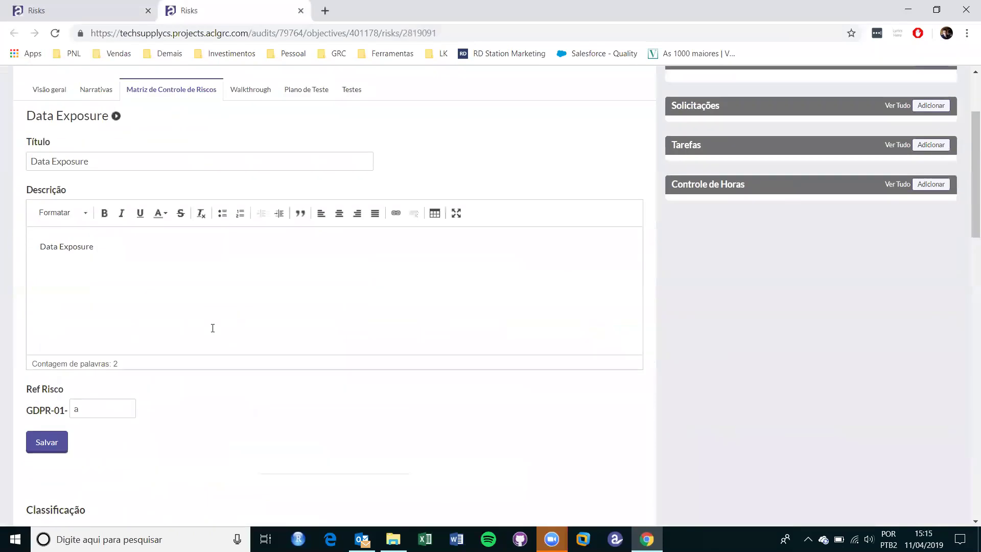
pyautogui.scroll(-3, 213, 332)
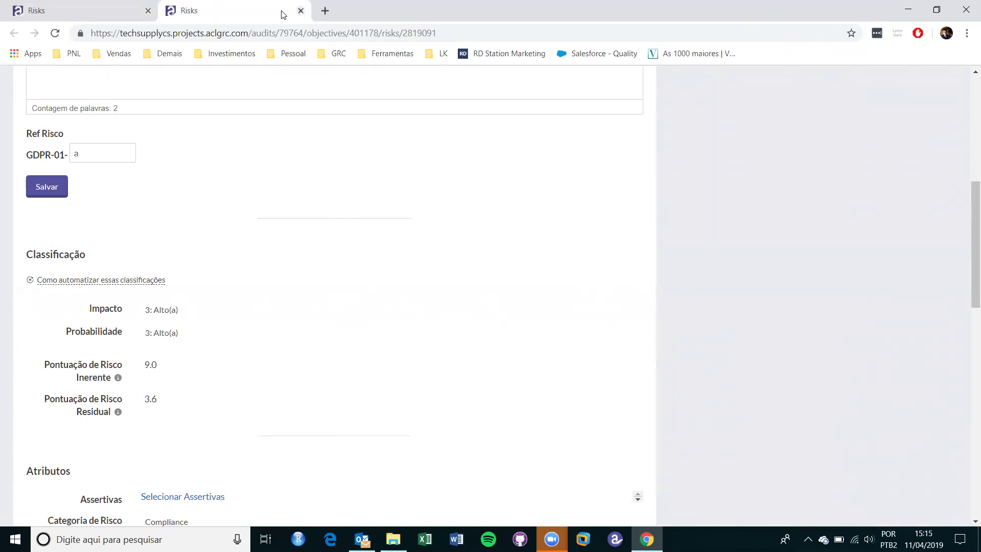
pyautogui.click(301, 10)
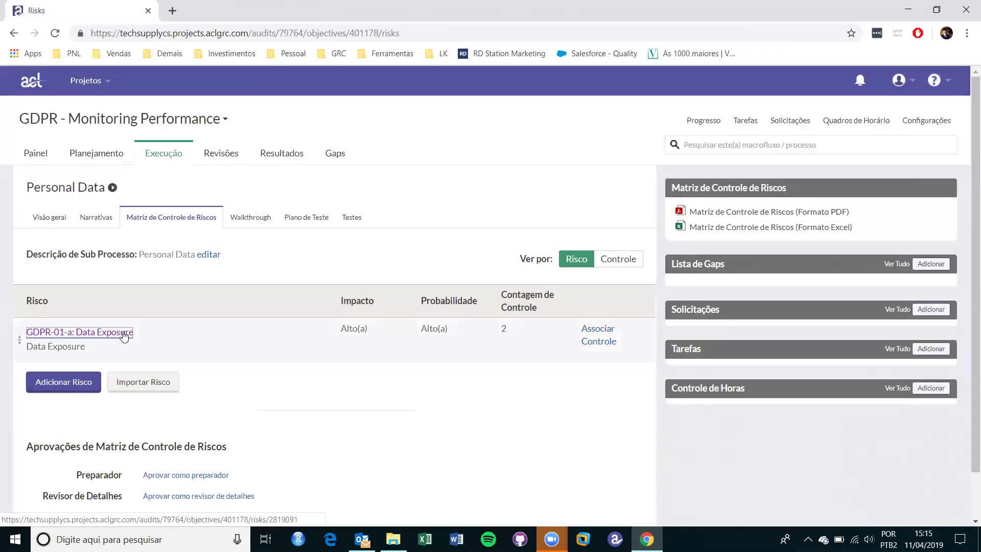
# View the Personal Data matrix by Controle and review controls GDPR-01-a to -e with their risk counts.
pyautogui.click(634, 261)
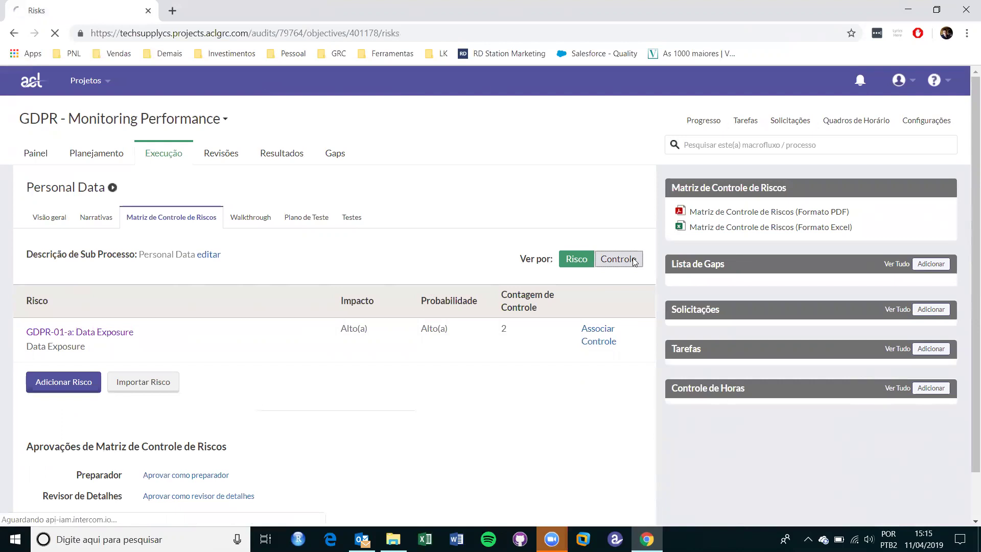
pyautogui.scroll(-2, 414, 305)
pyautogui.scroll(-2, 414, 305)
pyautogui.scroll(2, 413, 300)
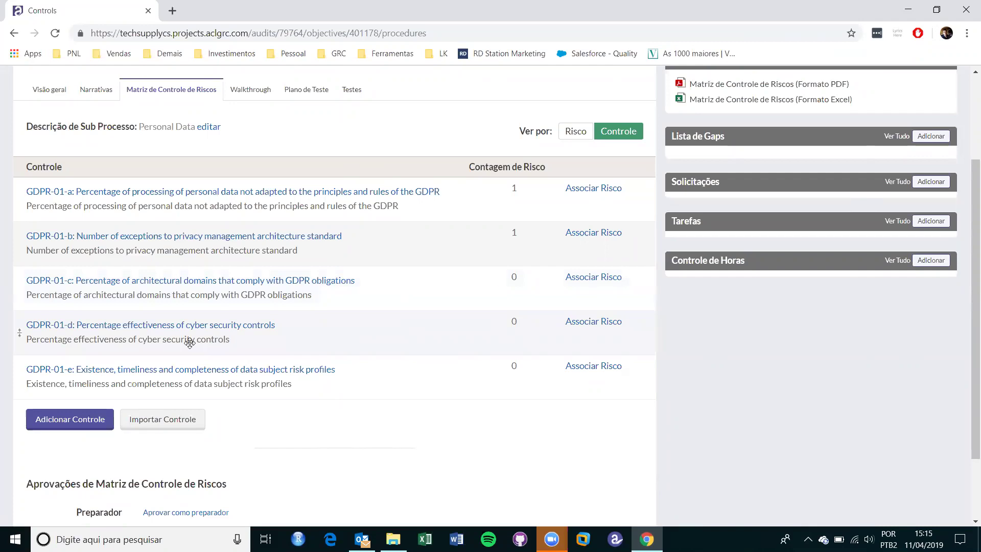
pyautogui.scroll(-2, 368, 373)
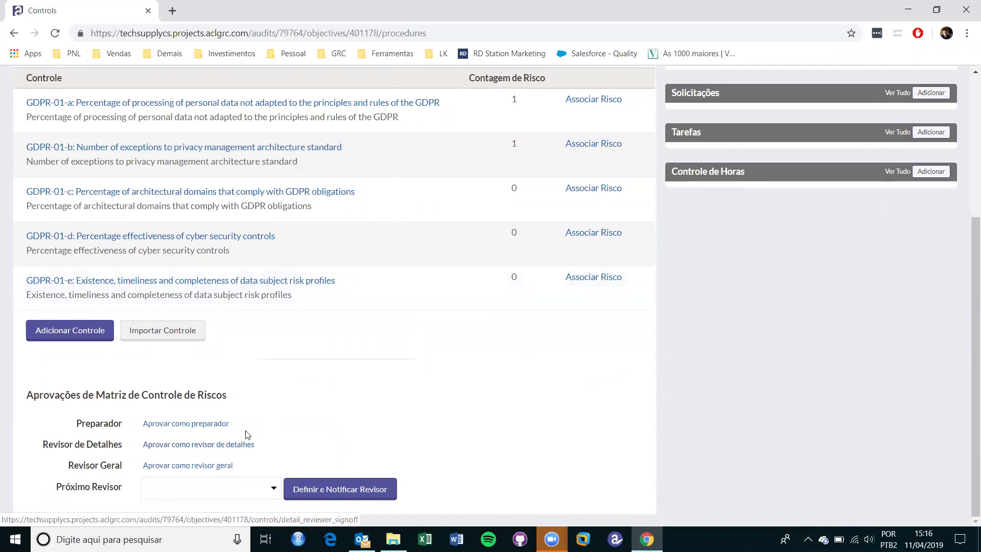
pyautogui.scroll(4, 356, 411)
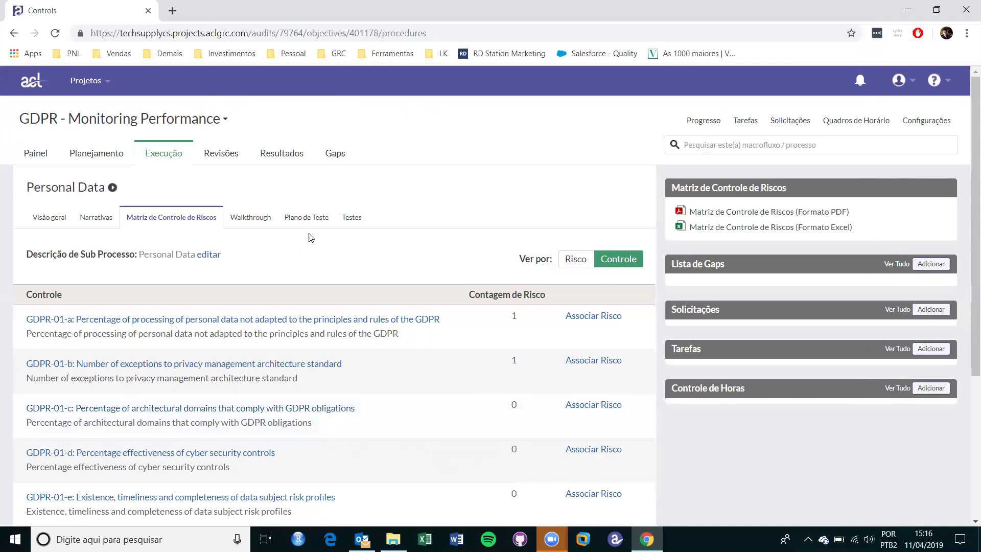
# Show the Personal Data Plano de Teste with each control's frequency and sample size.
pyautogui.click(318, 219)
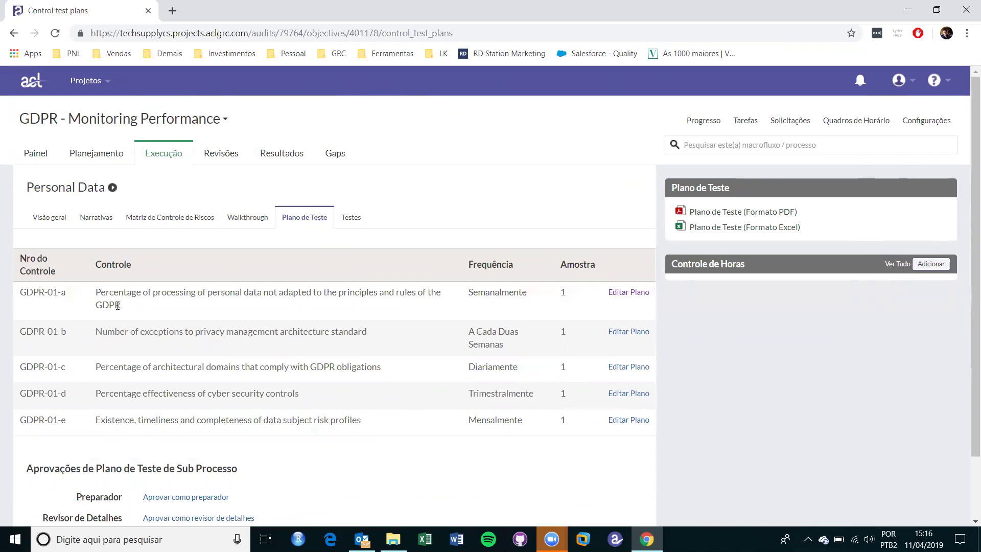
# Open GDPR-01-a's test plan and review its Observação method, sample size 1 and test steps.
pyautogui.click(613, 293)
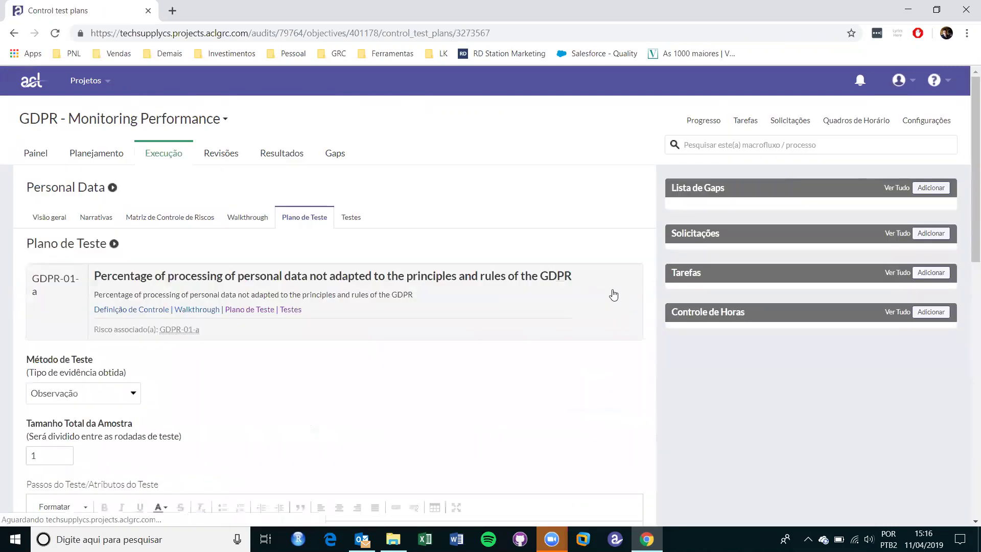
pyautogui.scroll(-5, 613, 295)
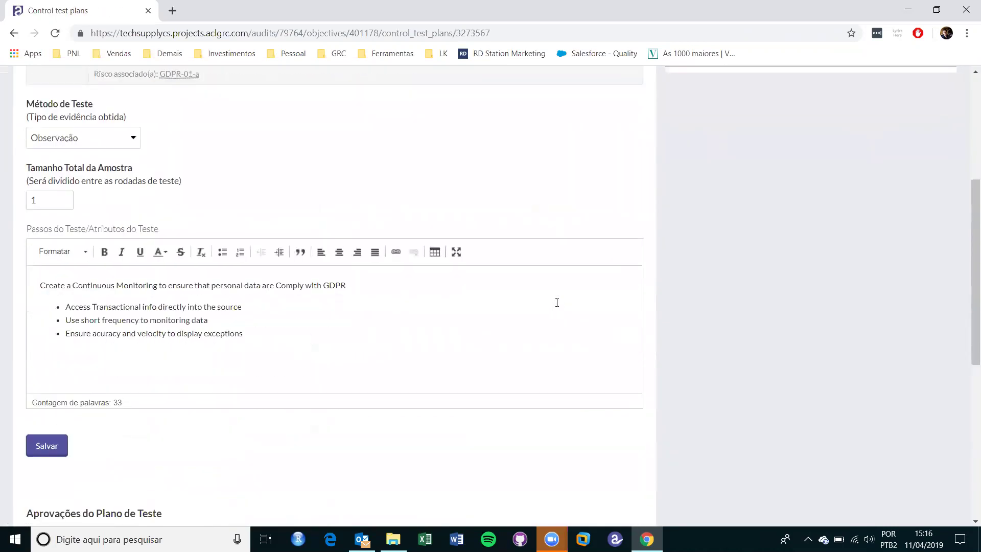
pyautogui.click(287, 336)
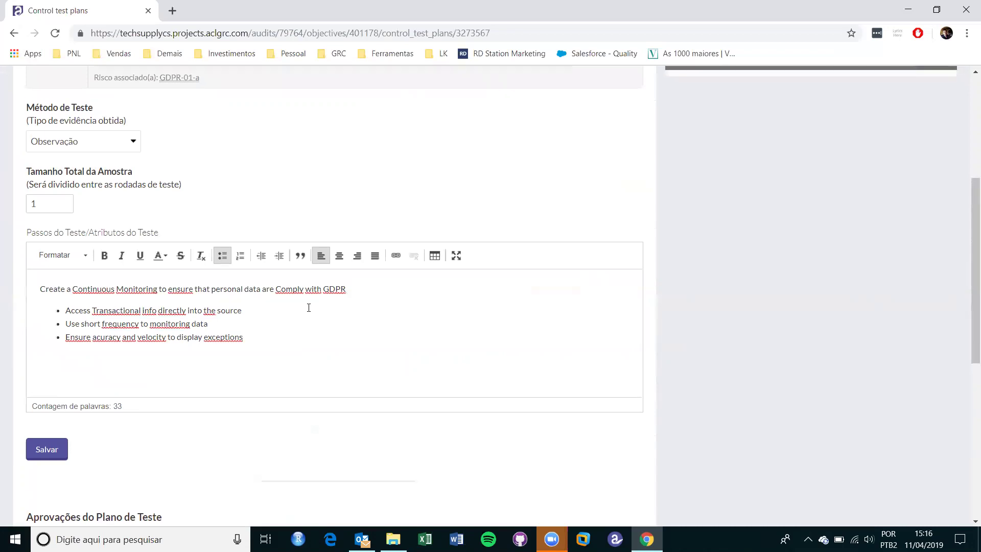
pyautogui.scroll(5, 307, 309)
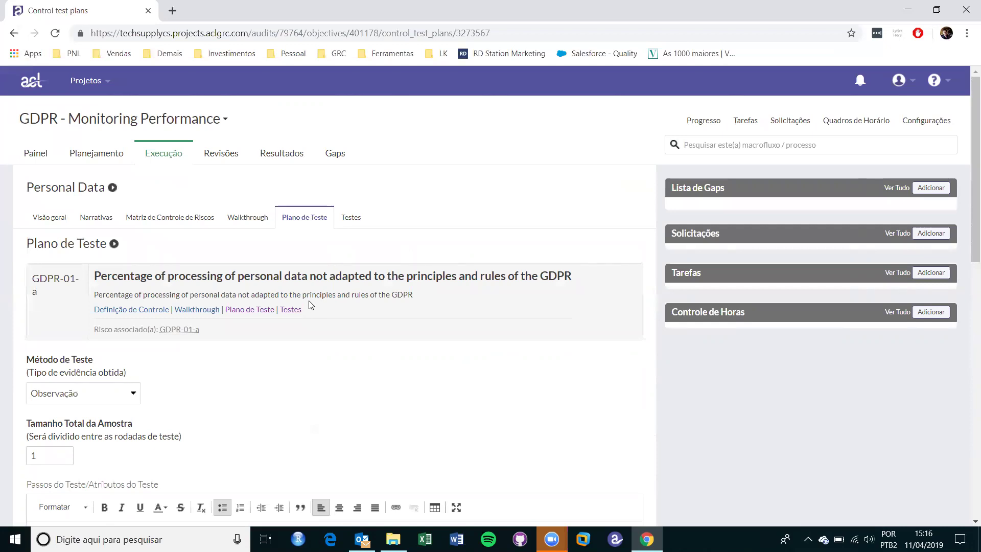
pyautogui.scroll(-3, 311, 298)
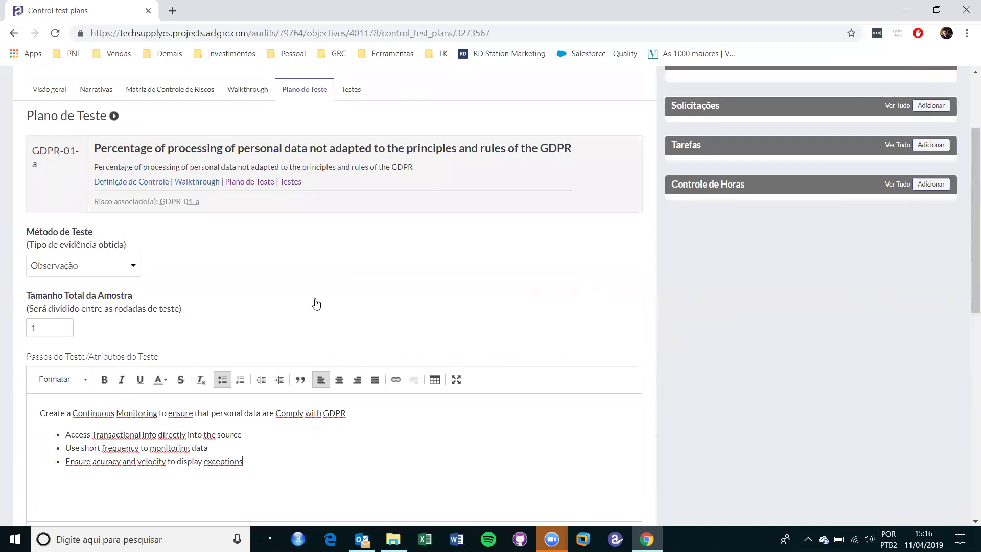
pyautogui.scroll(1, 318, 302)
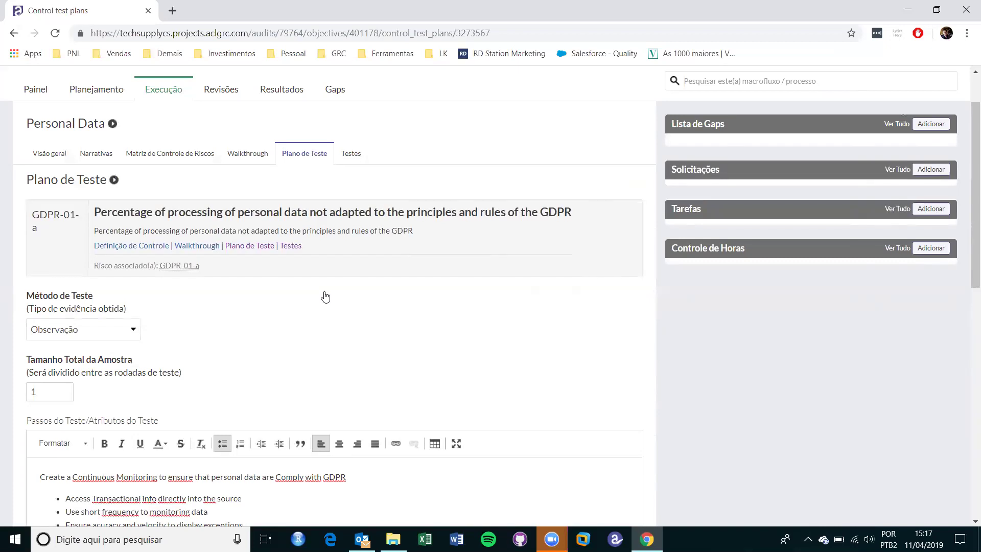
# Start a new request for an unlisted assignee, entering the person's name and e-mail.
pyautogui.click(924, 171)
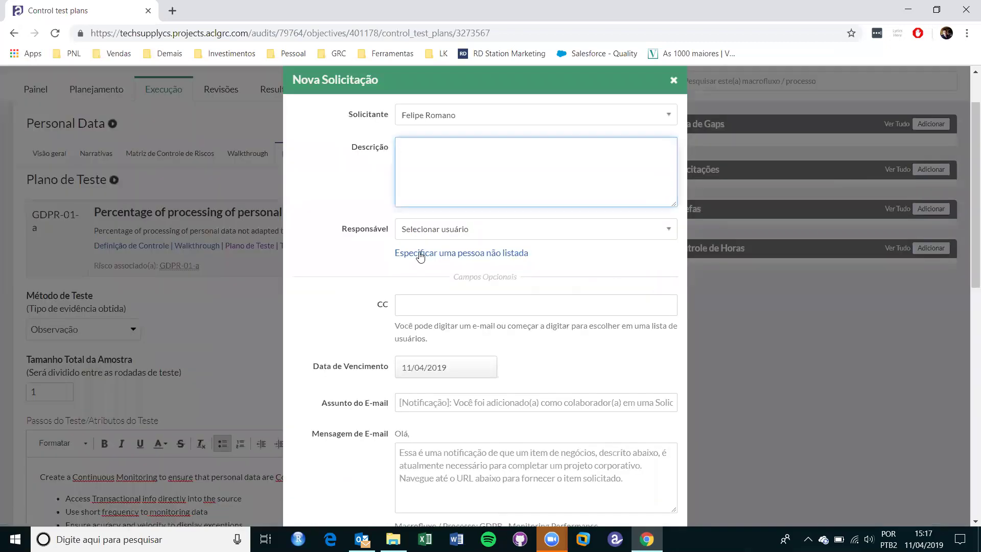
pyautogui.click(420, 254)
pyautogui.click(434, 228)
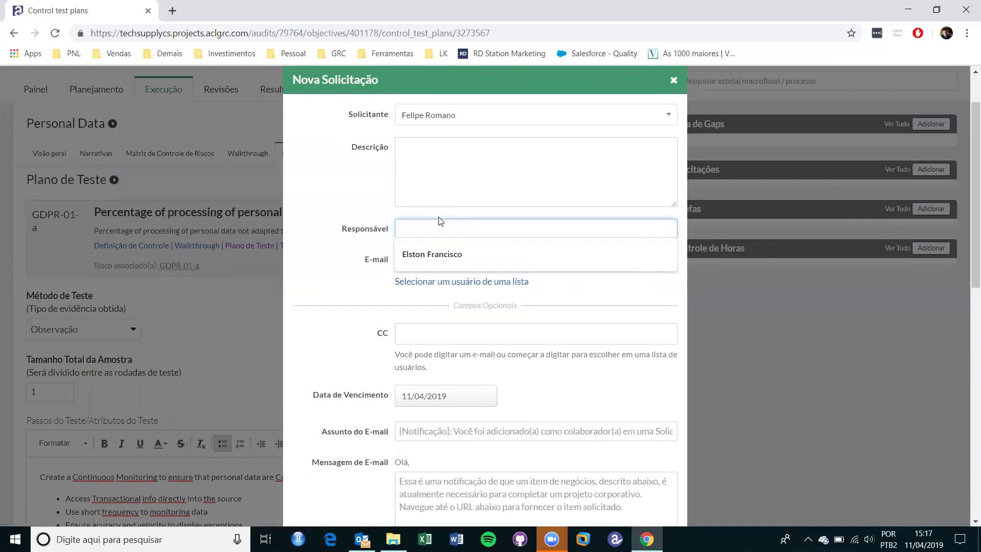
pyautogui.write('Gilmar')
pyautogui.press('Tab')
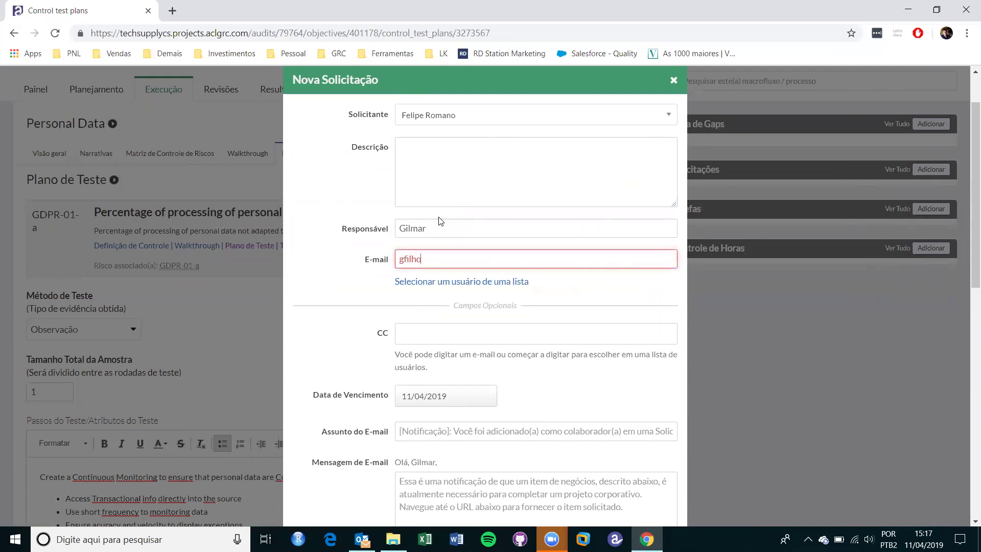
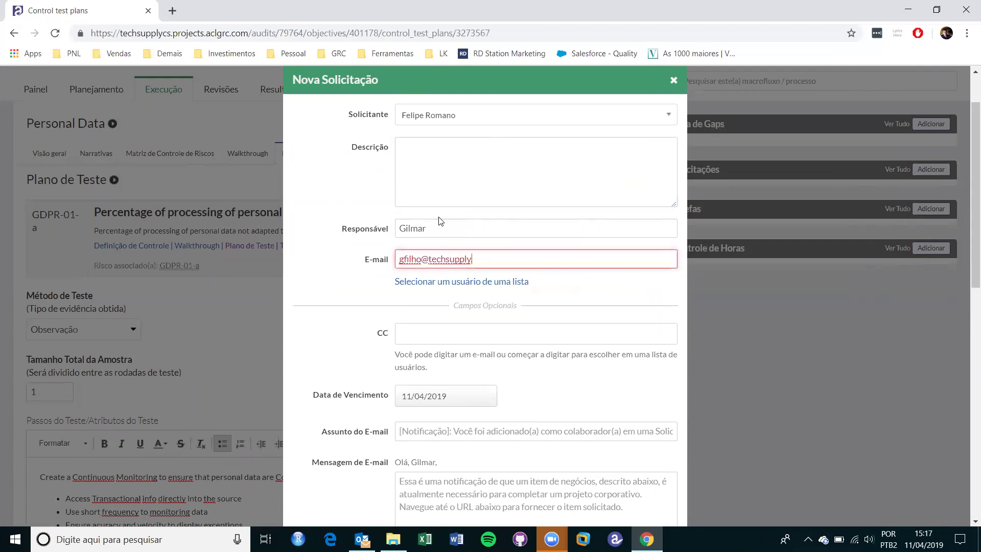
# Write the request description 'pls send me a sample of personal data.'.
pyautogui.click(498, 157)
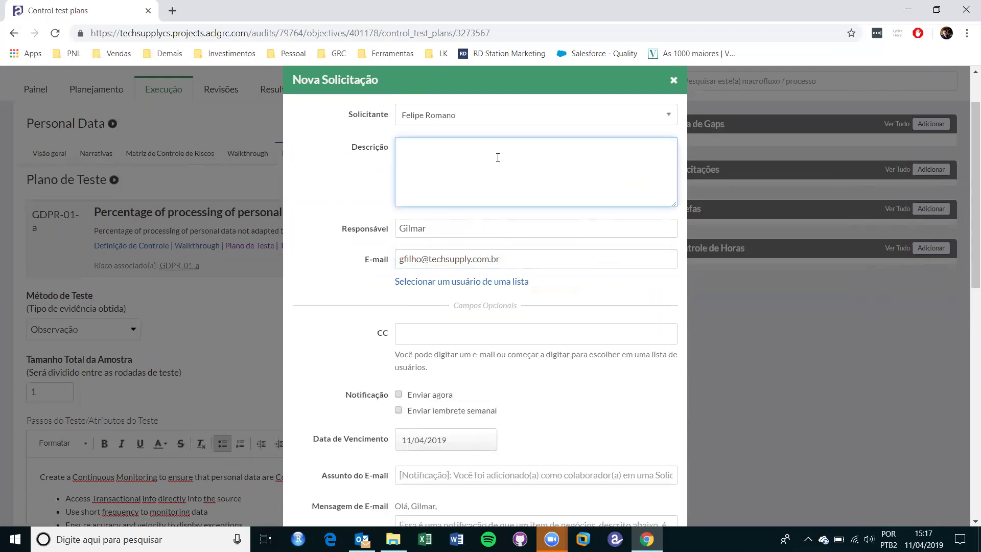
pyautogui.write('pls send me a sample of personal data.')
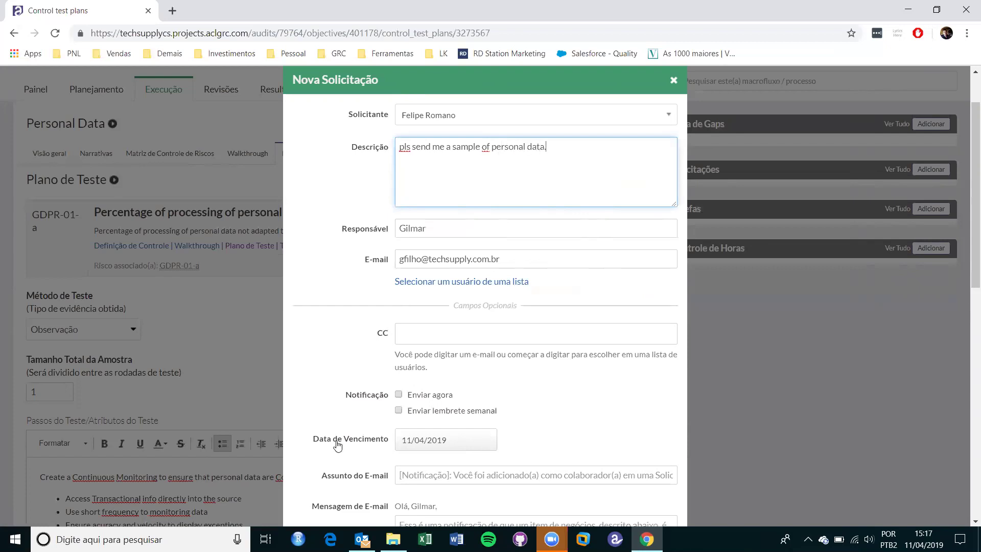
# Enable immediate notification and the weekly reminder, with due date 26/04/2019.
pyautogui.click(402, 334)
pyautogui.scroll(-2, 380, 349)
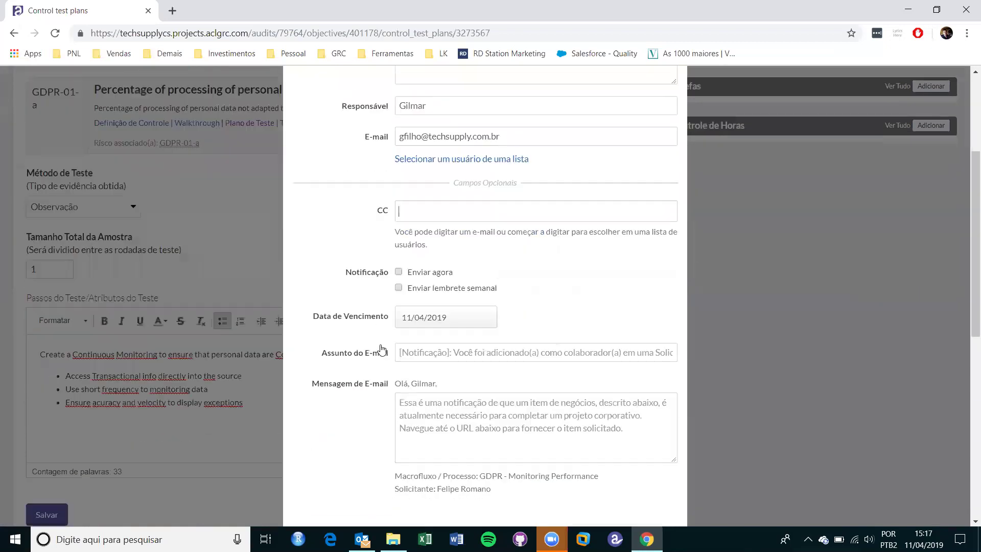
pyautogui.click(398, 266)
pyautogui.click(399, 283)
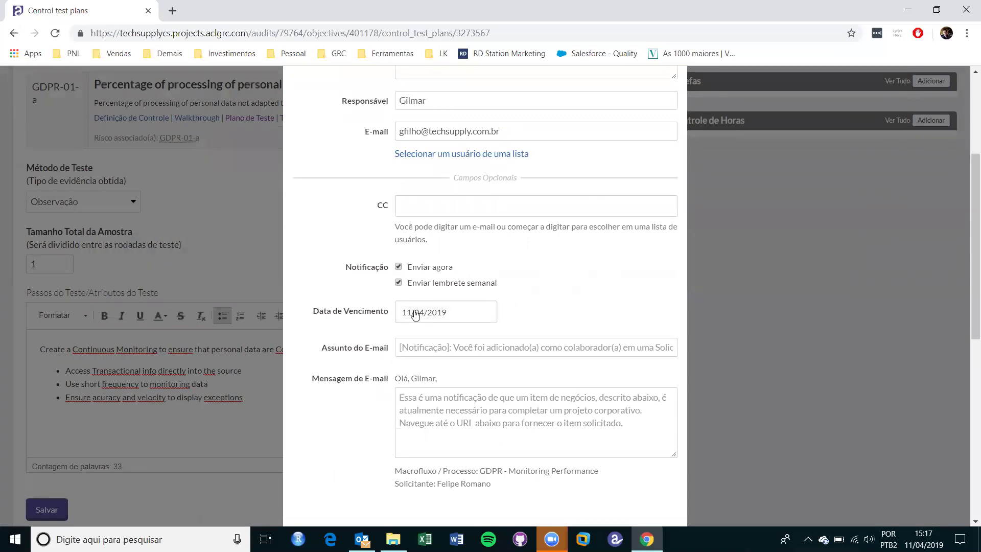
pyautogui.click(418, 314)
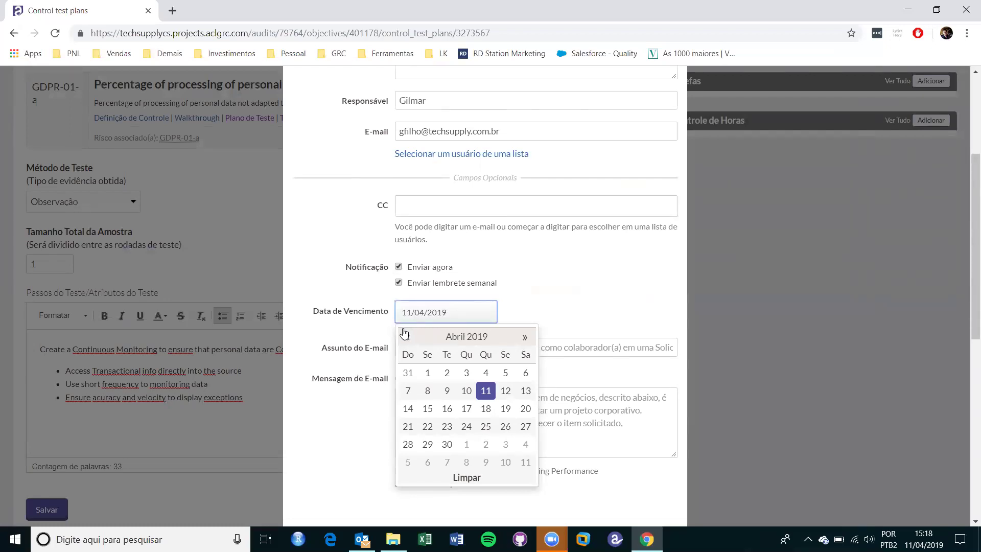
pyautogui.click(508, 428)
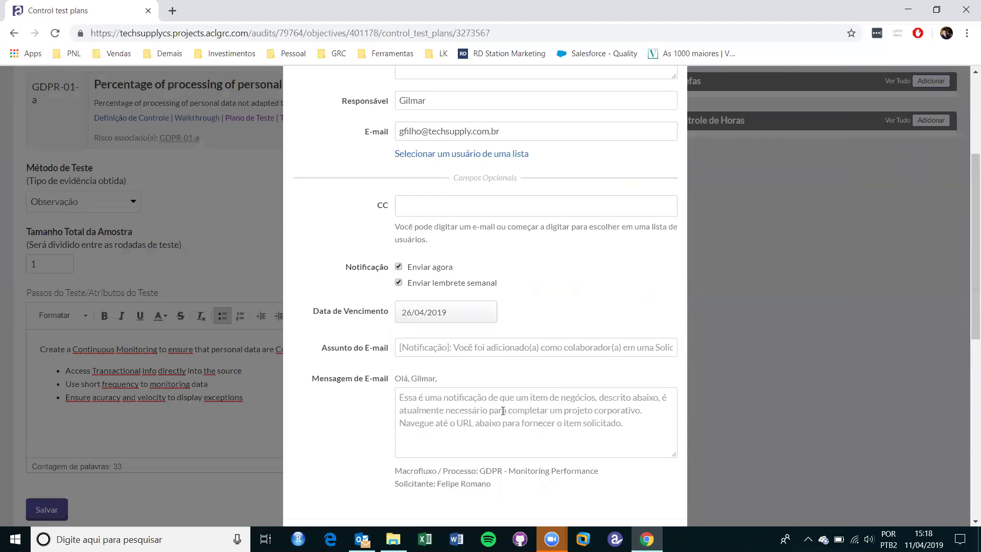
pyautogui.scroll(-4, 510, 428)
# Save the request and view it in a new browser tab, due 26/04/2019.
pyautogui.click(616, 353)
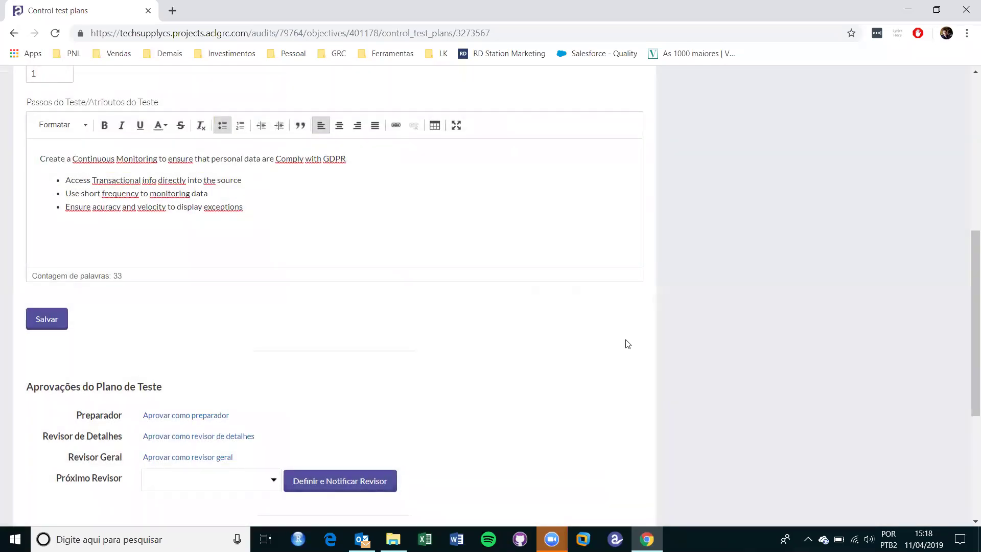
pyautogui.scroll(6, 625, 349)
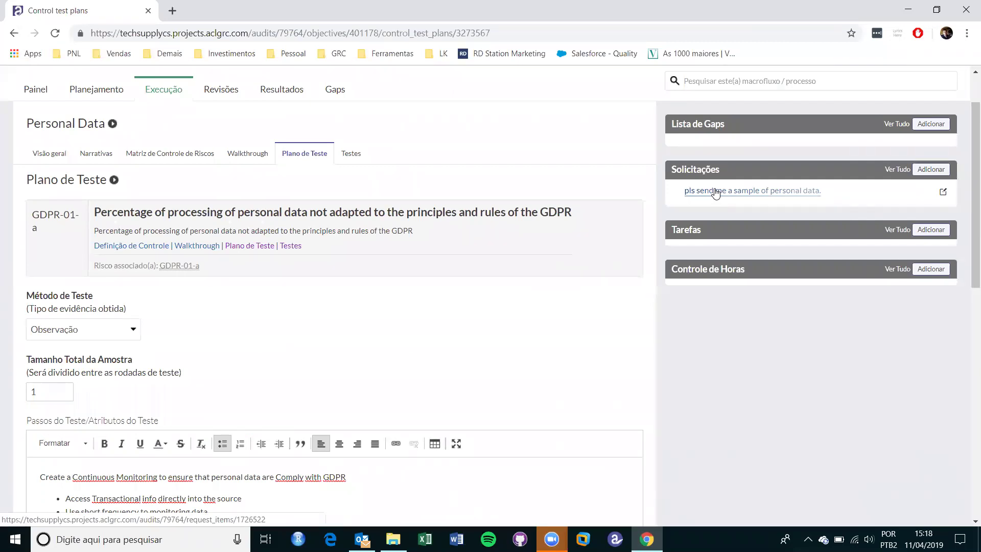
pyautogui.rightClick(716, 192)
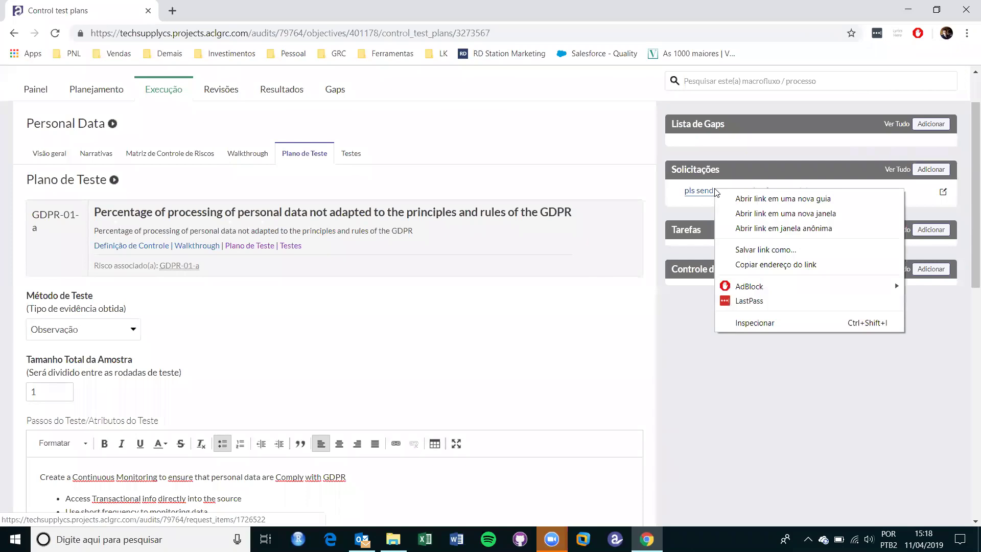
pyautogui.click(739, 198)
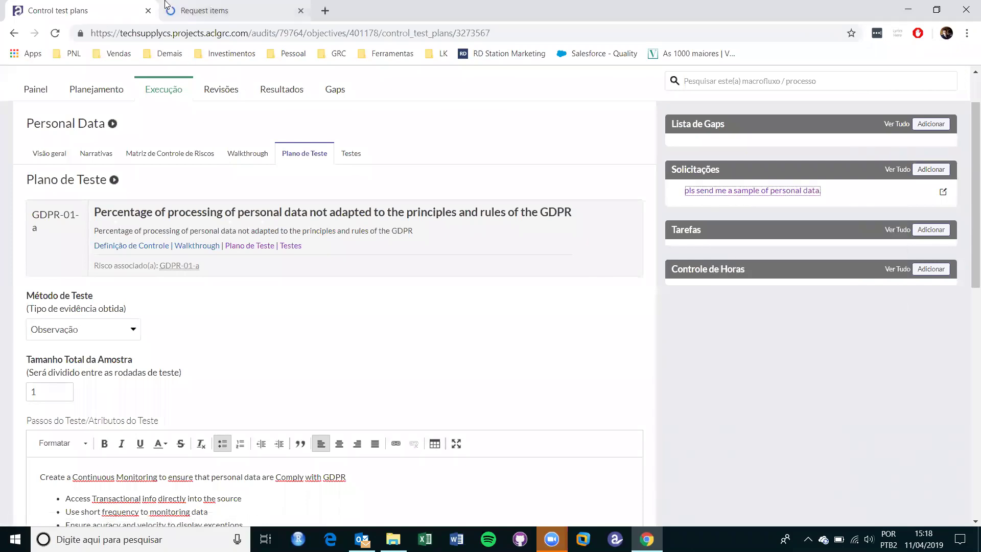
pyautogui.click(187, 9)
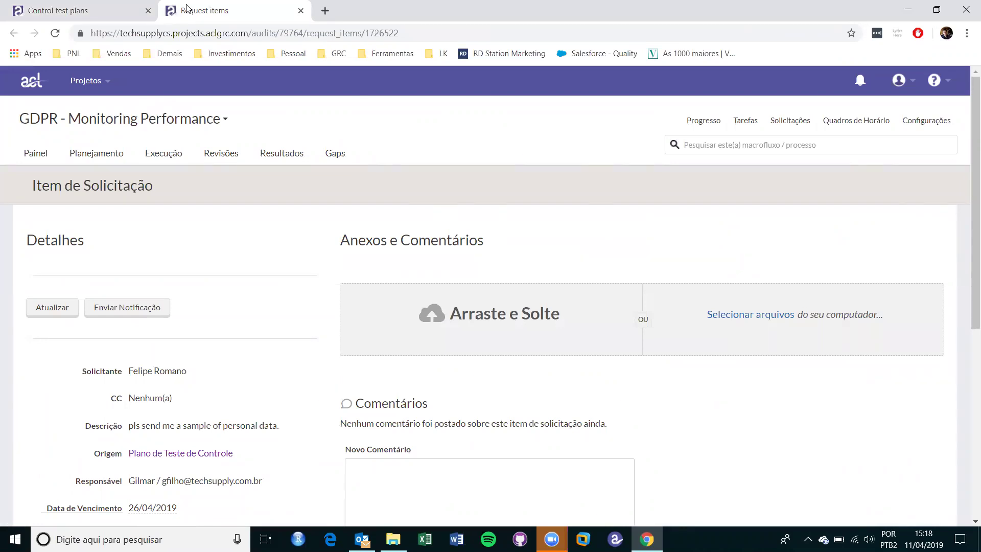
# Attach Relatório_Resumido_de_Conformidade.xlsx to the personal-data sample request.
pyautogui.scroll(-2, 329, 127)
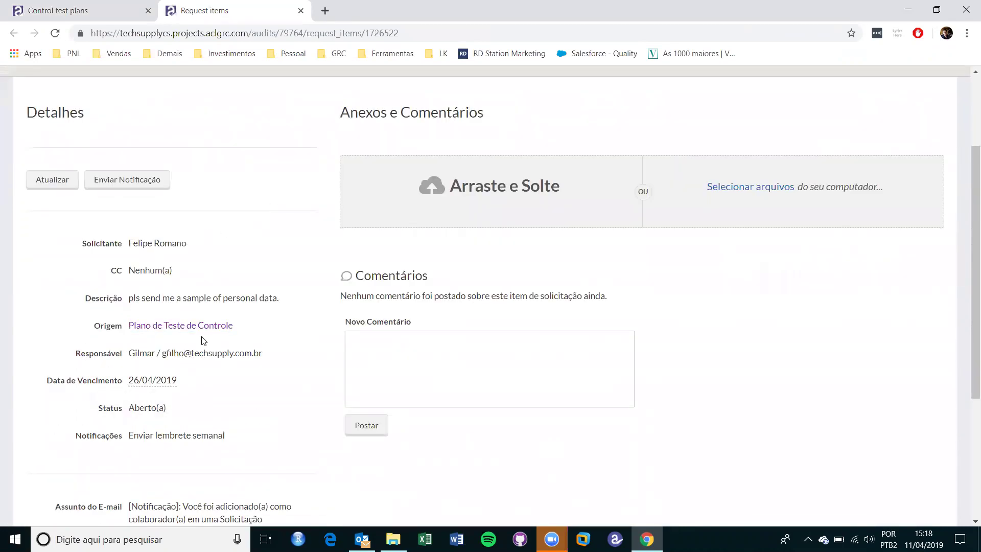
pyautogui.scroll(1, 451, 202)
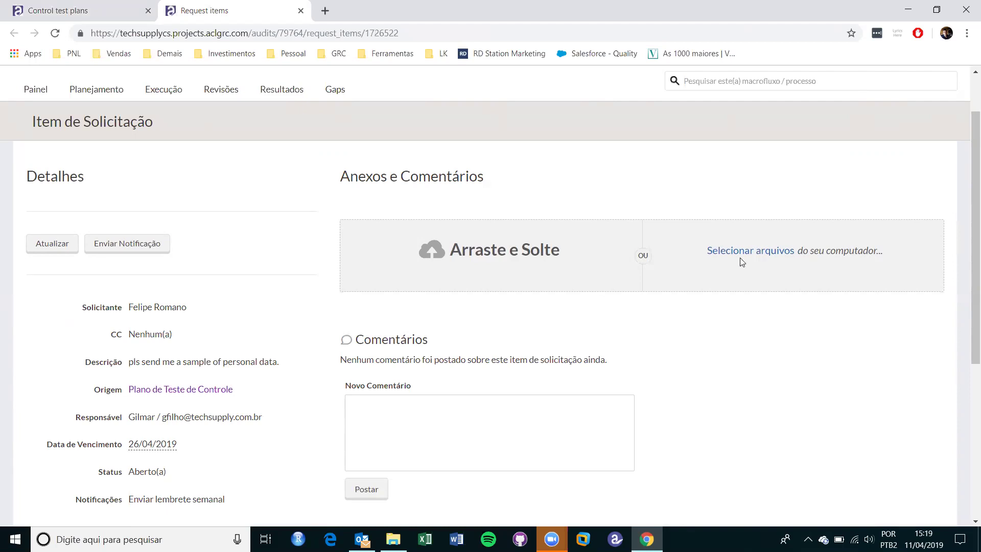
pyautogui.click(769, 256)
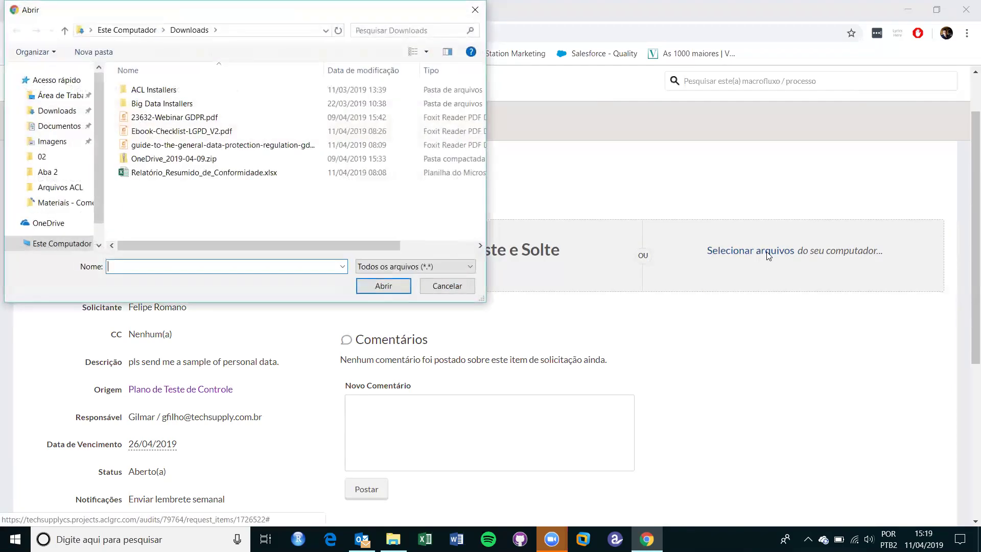
pyautogui.doubleClick(219, 173)
# Close the Request items tab without adding a comment.
pyautogui.scroll(-4, 403, 379)
pyautogui.click(405, 380)
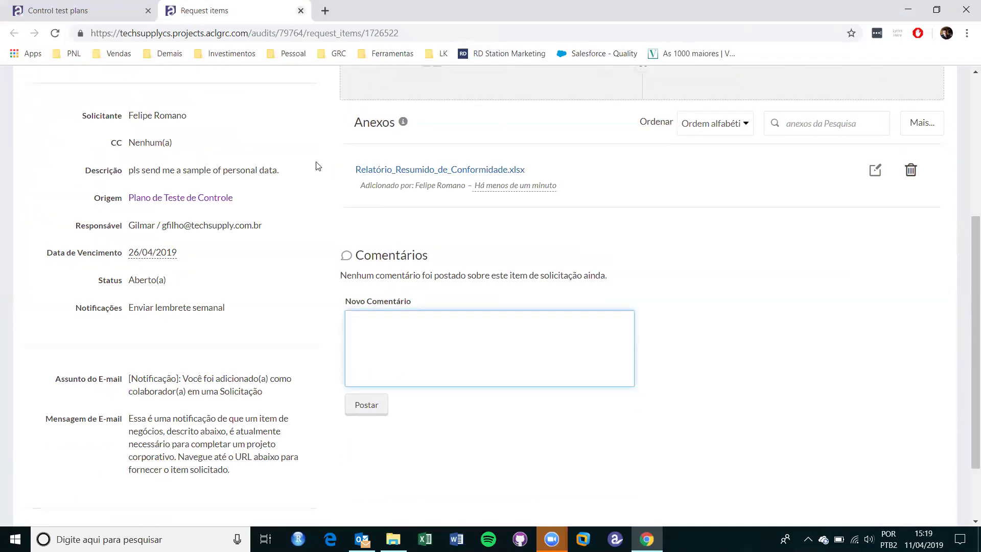
pyautogui.hotkey('ctrl', 'w')
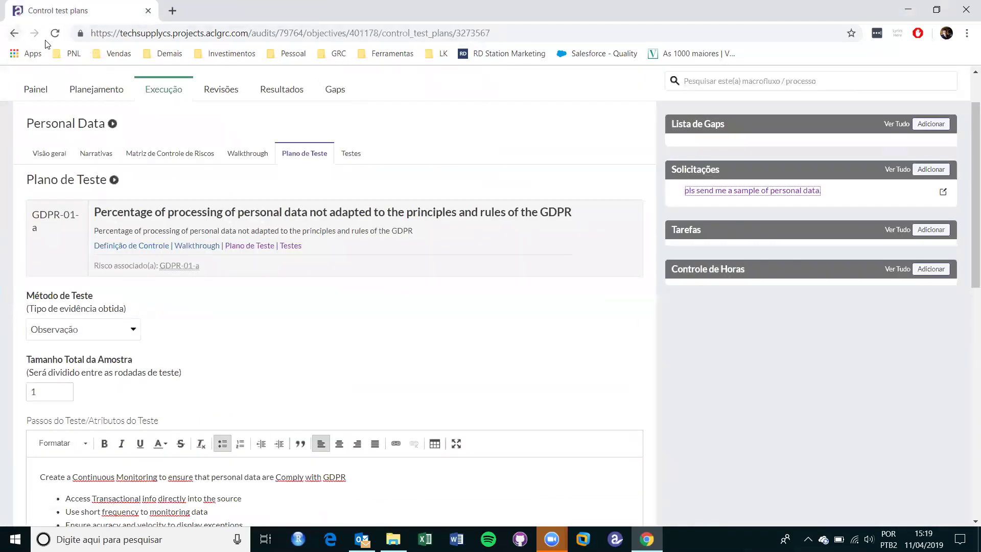
# Reload the test plan and open control GDPR-01-a's test from the Personal Data tests.
pyautogui.click(55, 34)
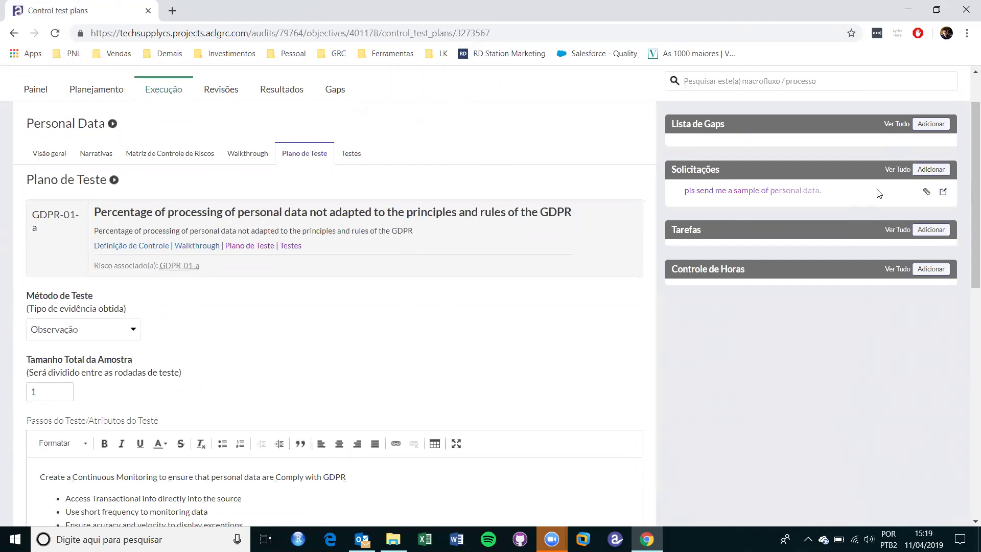
pyautogui.click(358, 151)
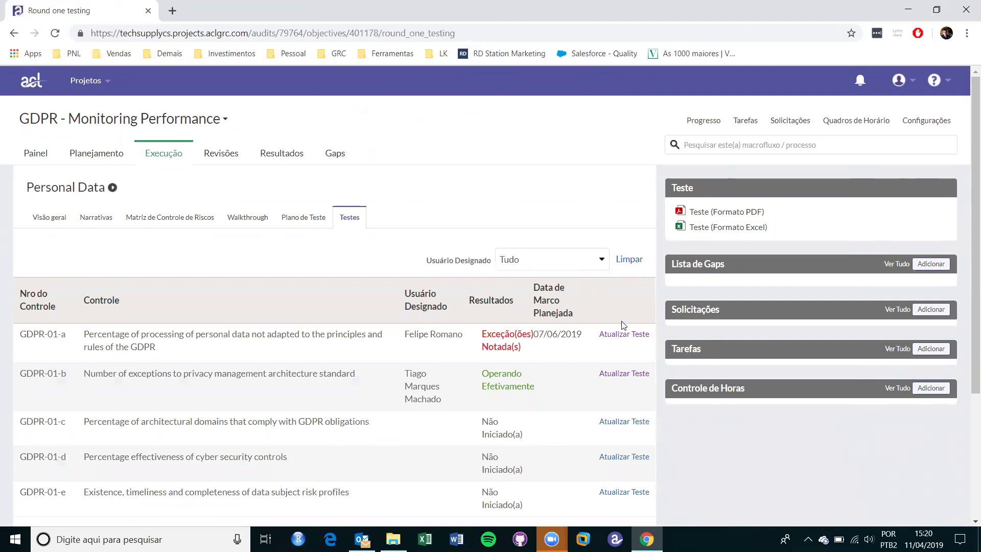
pyautogui.click(625, 337)
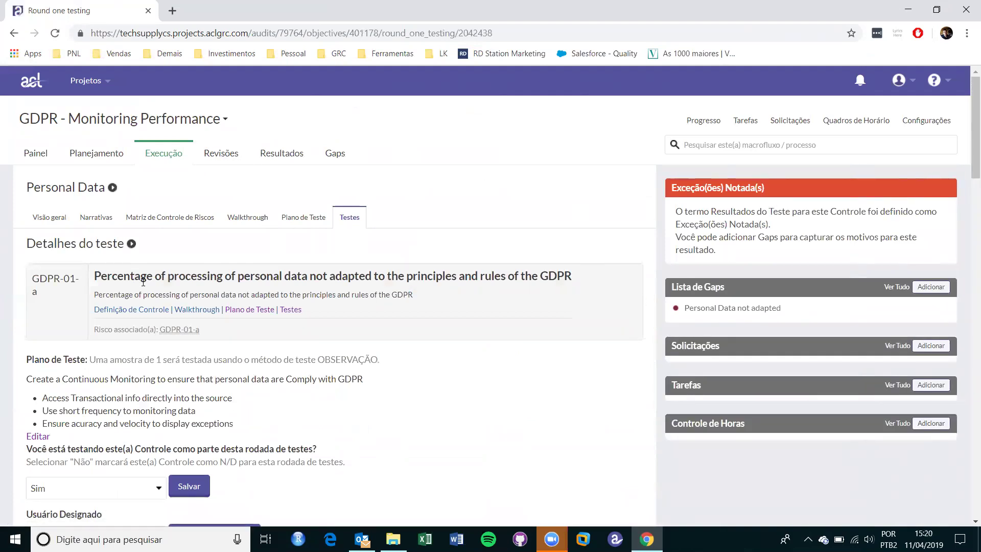
# Review the first test plan steps and the Usuário Designado list, keeping the current assignee.
pyautogui.scroll(-3, 145, 282)
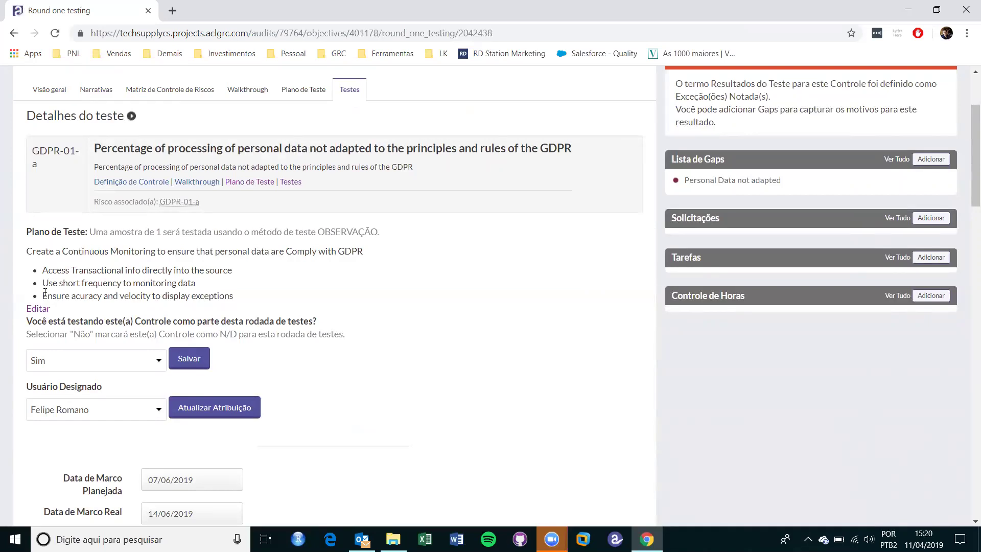
pyautogui.moveTo(42, 258); pyautogui.dragTo(143, 282)
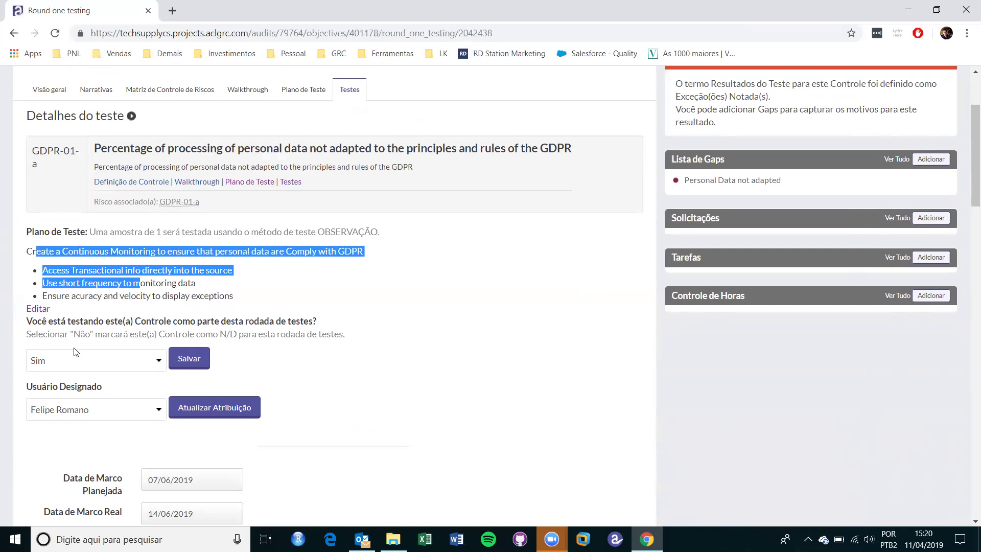
pyautogui.click(88, 411)
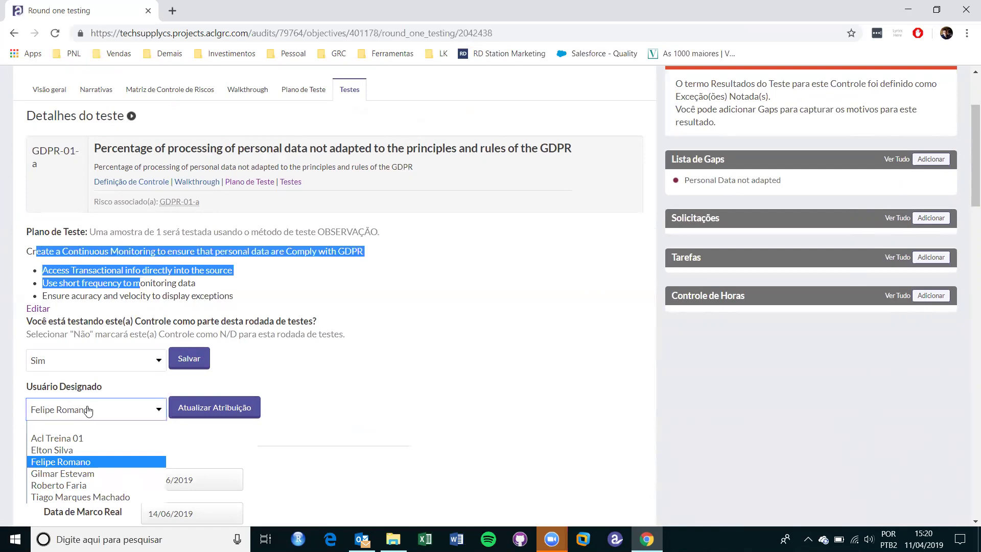
pyautogui.click(86, 406)
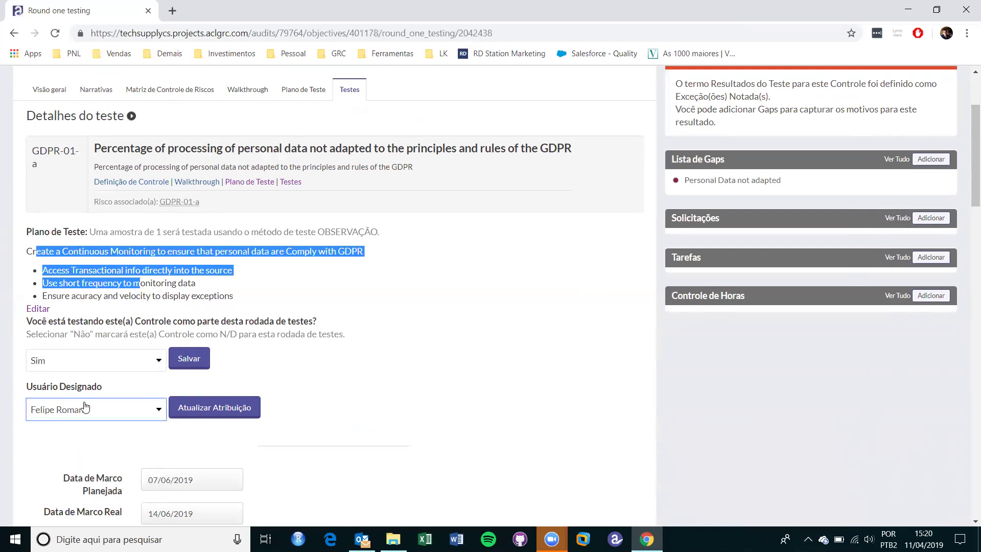
pyautogui.scroll(-5, 475, 407)
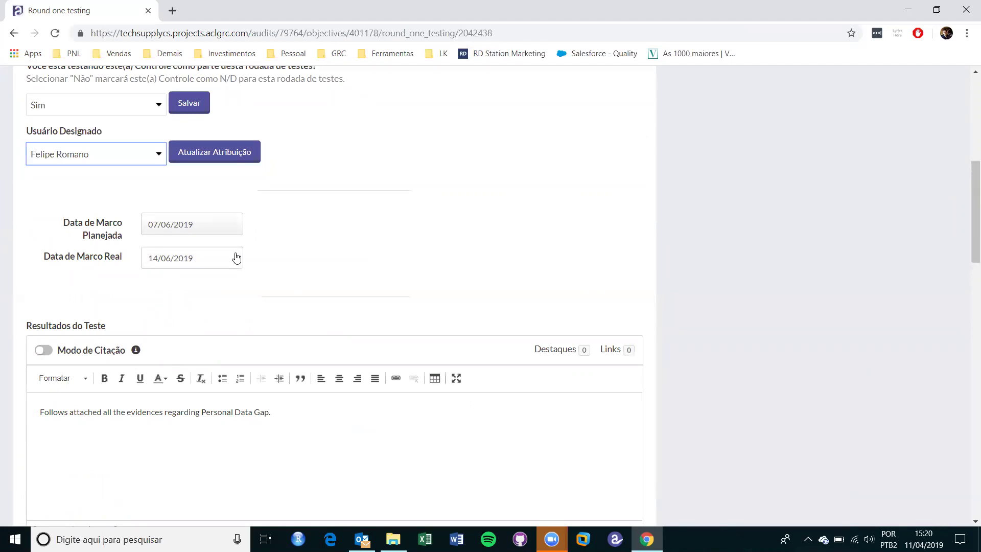
pyautogui.scroll(-2, 235, 256)
pyautogui.moveTo(283, 286); pyautogui.dragTo(38, 286)
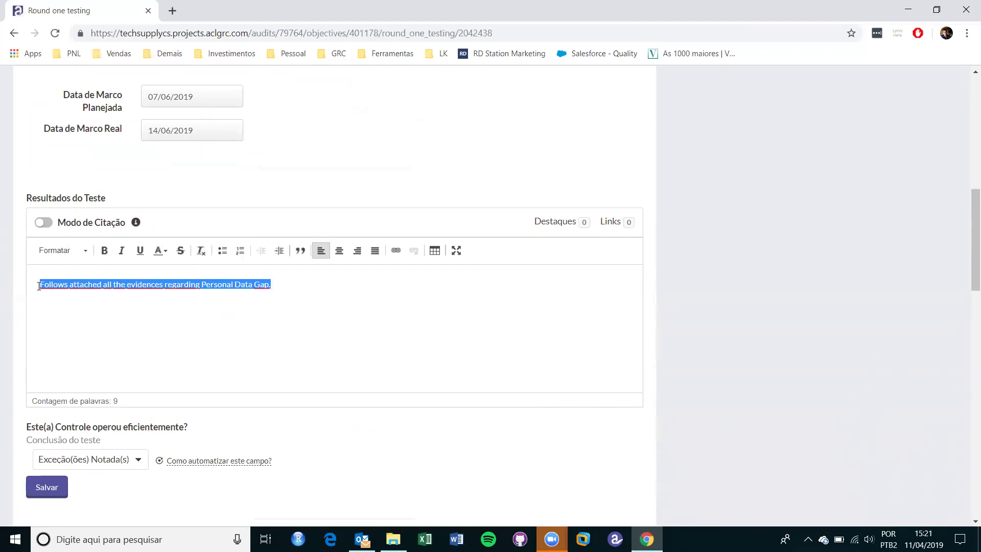
pyautogui.scroll(-5, 84, 460)
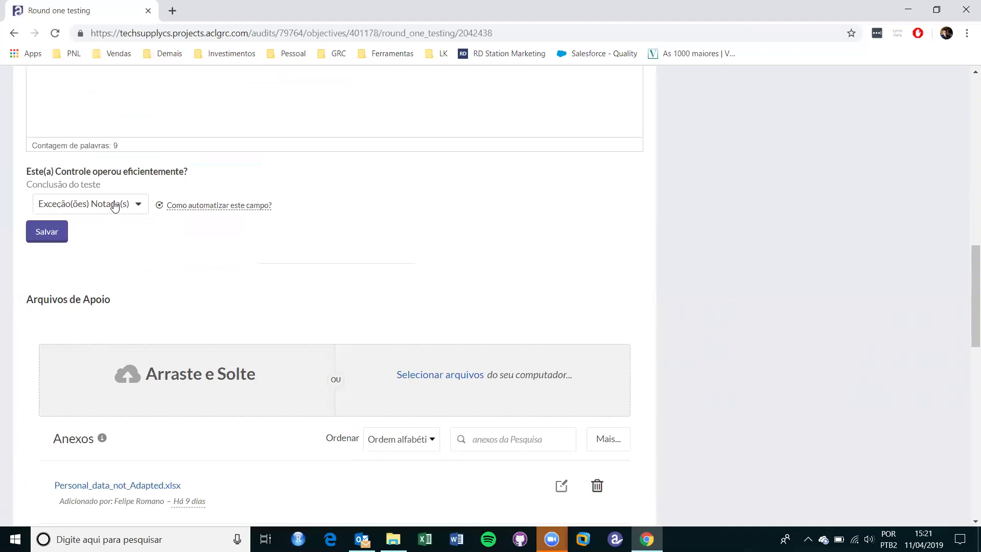
pyautogui.scroll(-3, 114, 206)
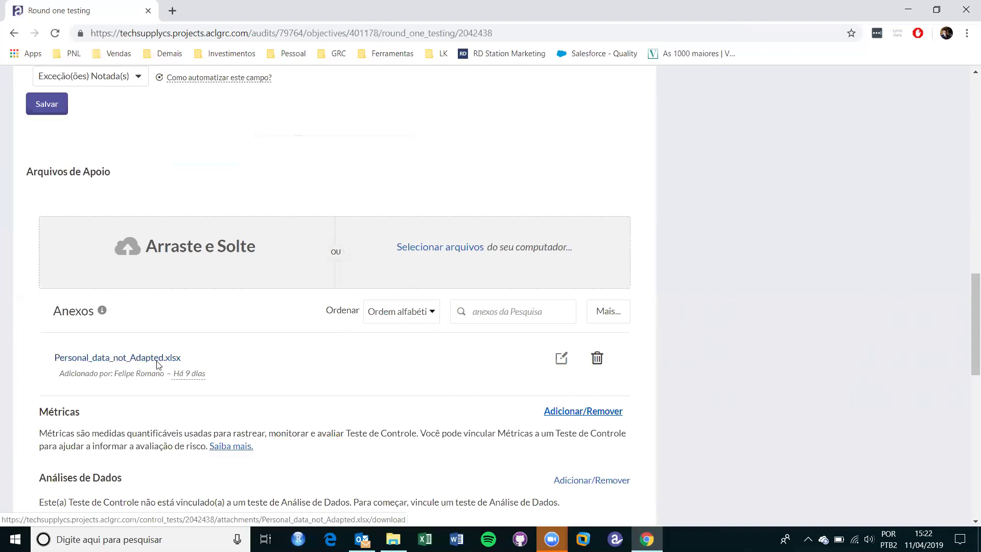
pyautogui.scroll(10, 154, 357)
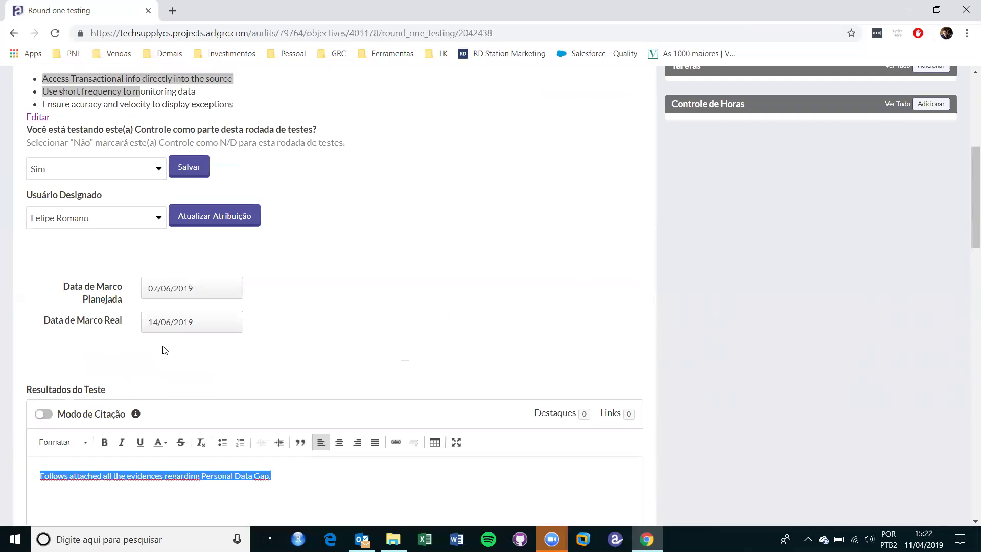
pyautogui.scroll(6, 165, 350)
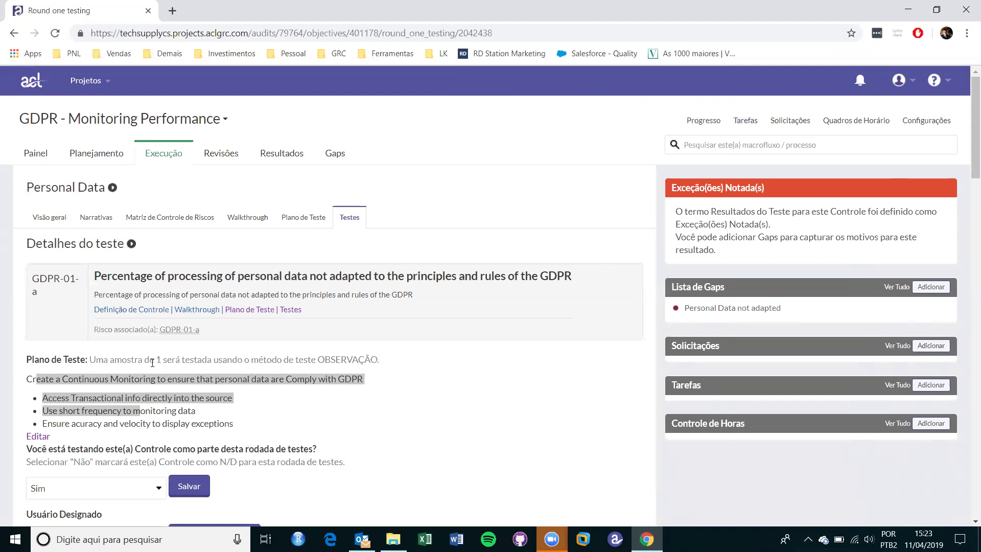
# Open the Personal Data not adapted gap's Seguimento e Remediação tab and start a new request.
pyautogui.moveTo(740, 318)
pyautogui.click(342, 149)
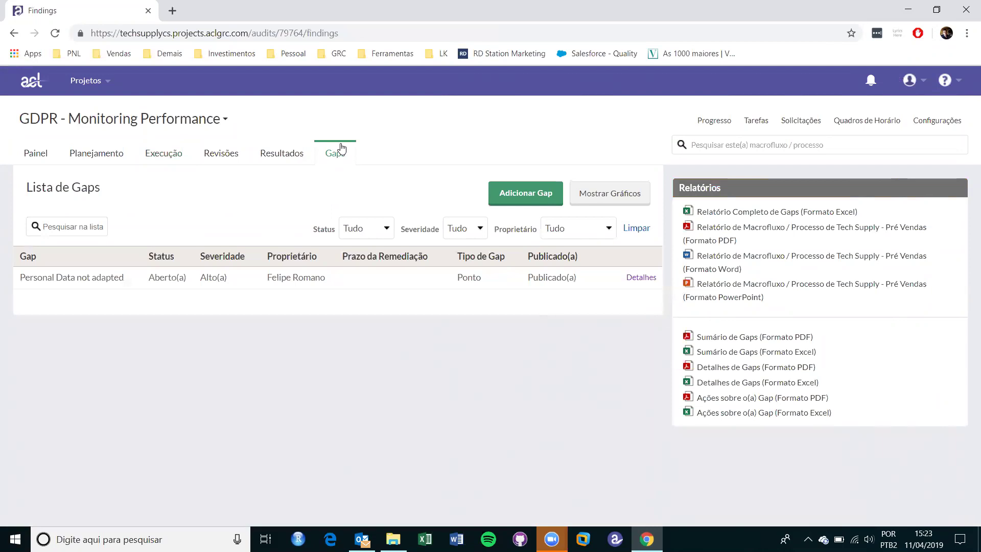
pyautogui.click(637, 284)
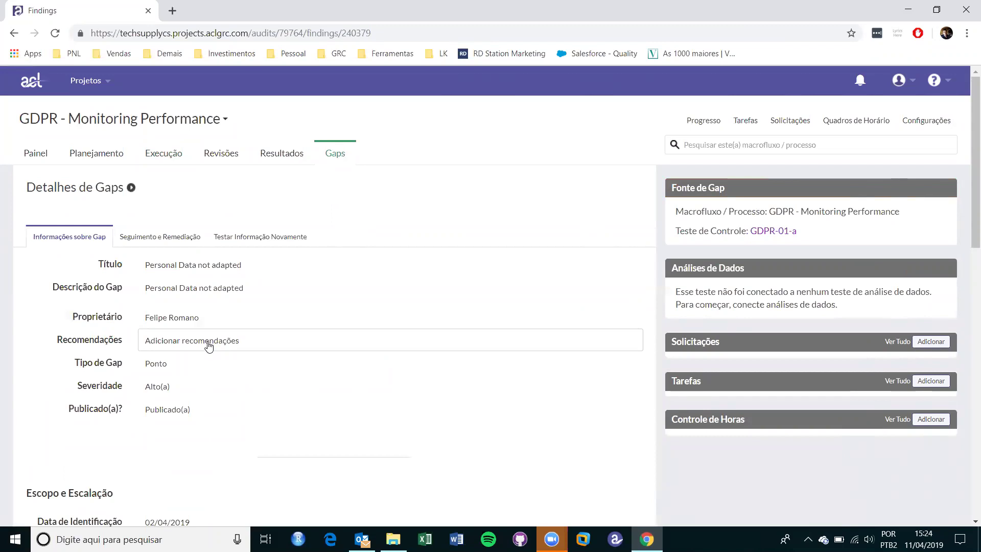
pyautogui.click(133, 242)
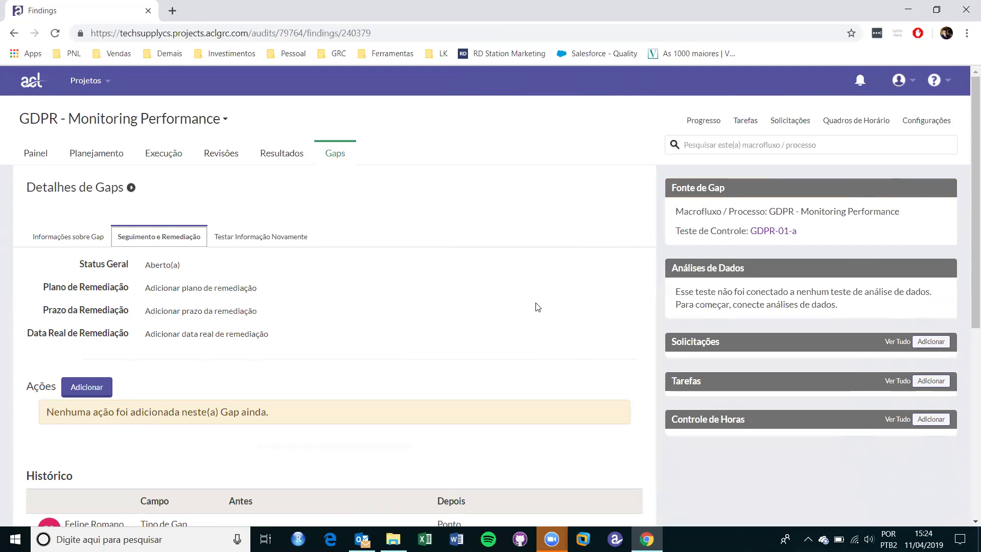
pyautogui.click(948, 346)
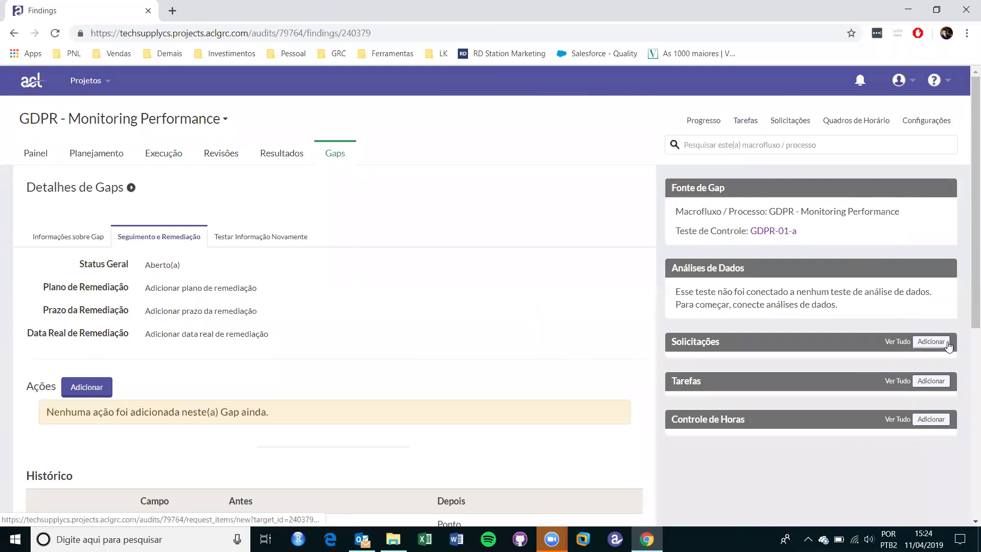
# Assign the last listed user as responsible, enable weekly reminders, then discard the unsaved request.
pyautogui.click(458, 253)
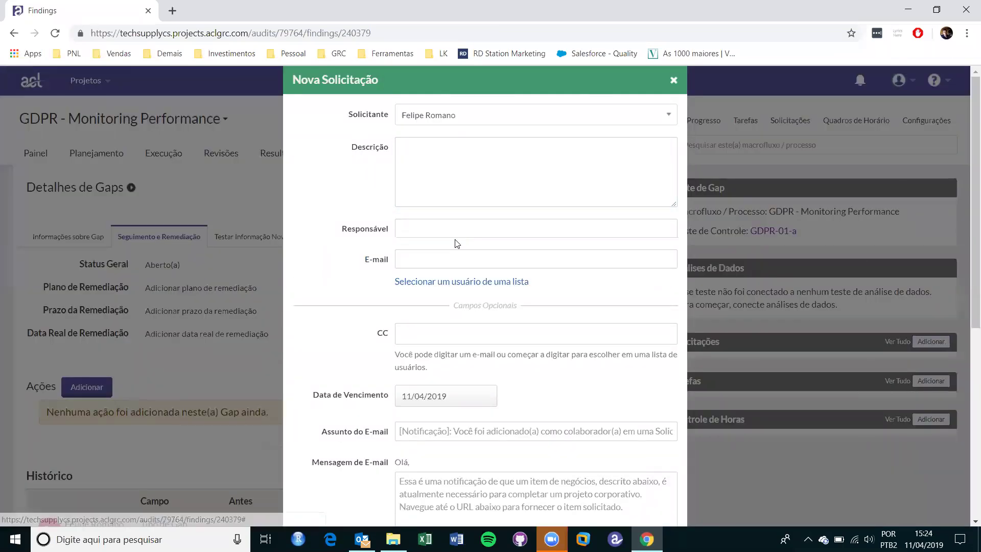
pyautogui.click(475, 283)
pyautogui.click(453, 234)
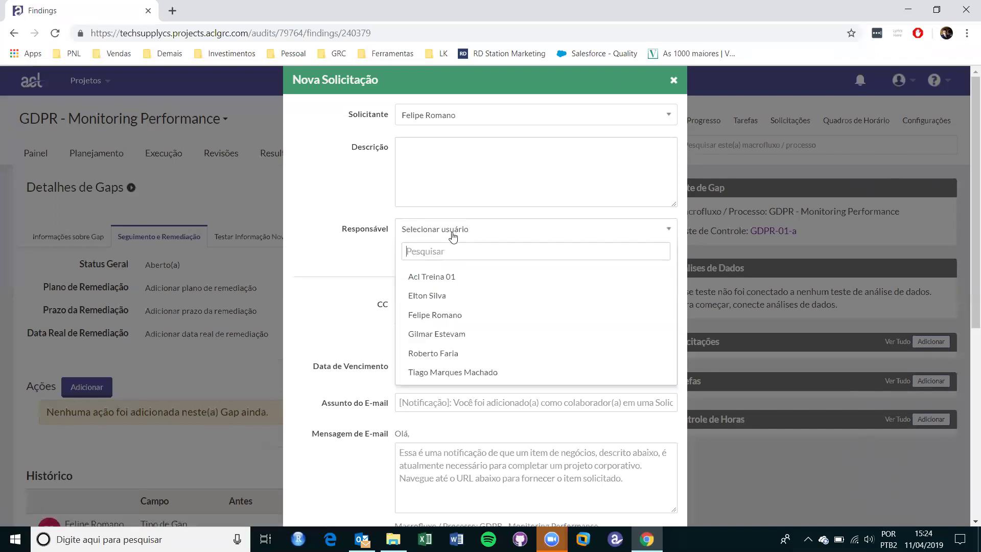
pyautogui.click(453, 373)
pyautogui.click(444, 140)
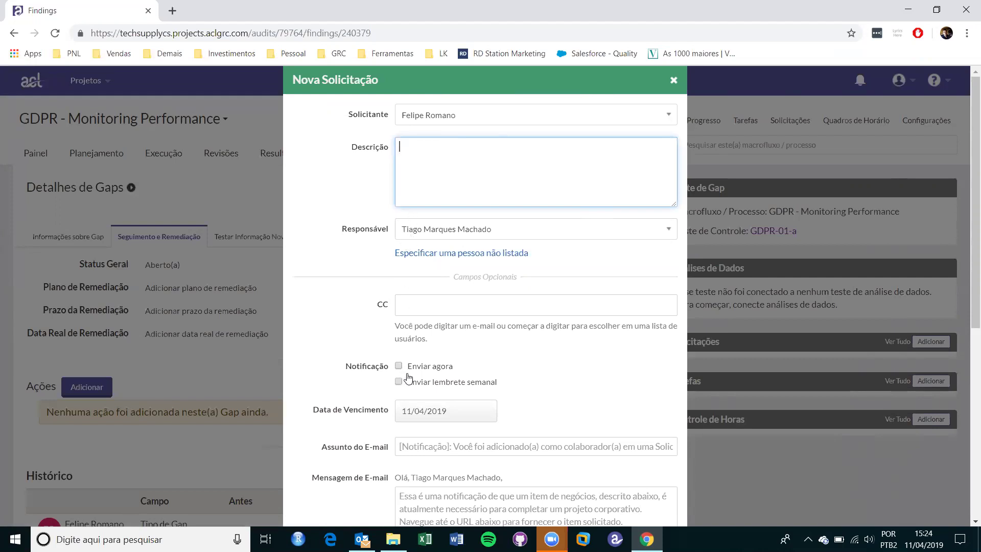
pyautogui.click(451, 415)
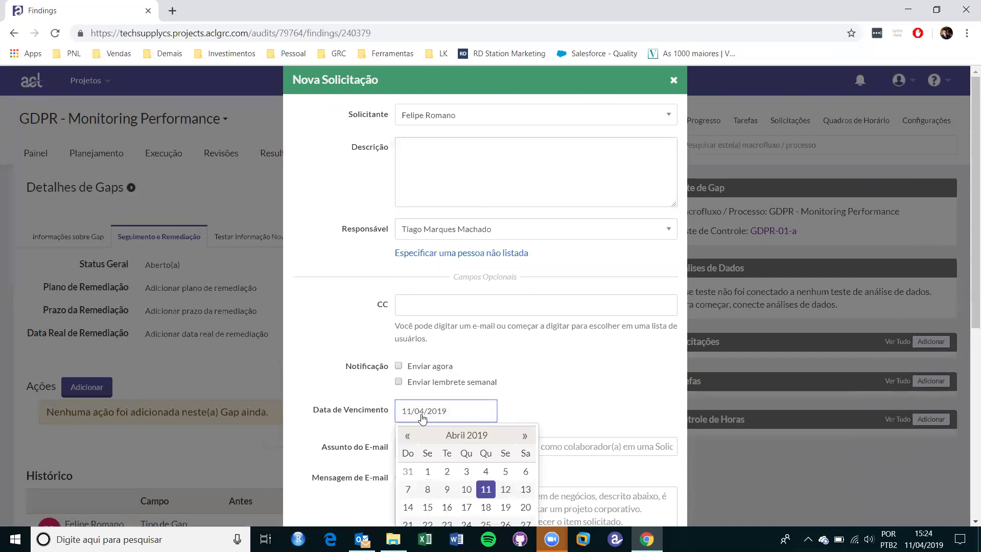
pyautogui.click(524, 382)
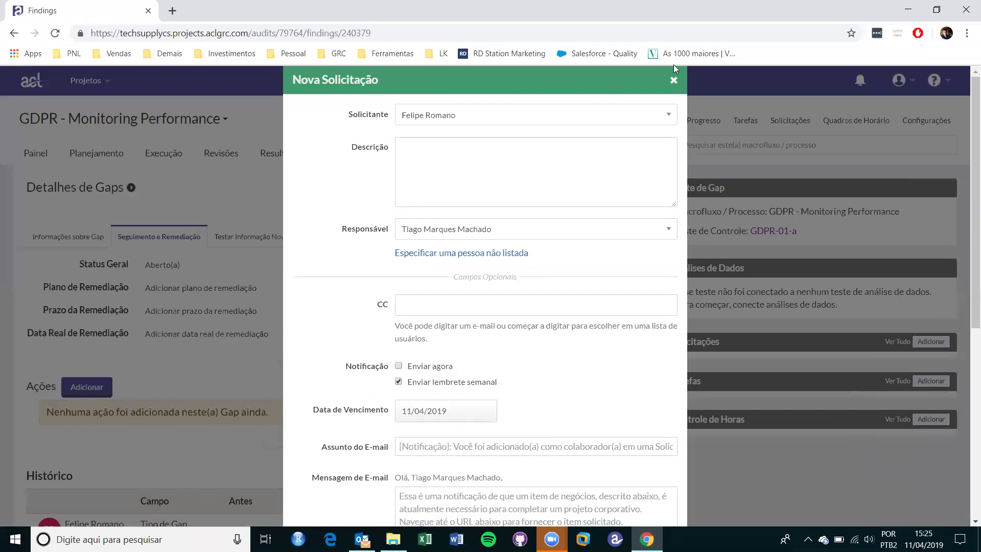
pyautogui.click(674, 85)
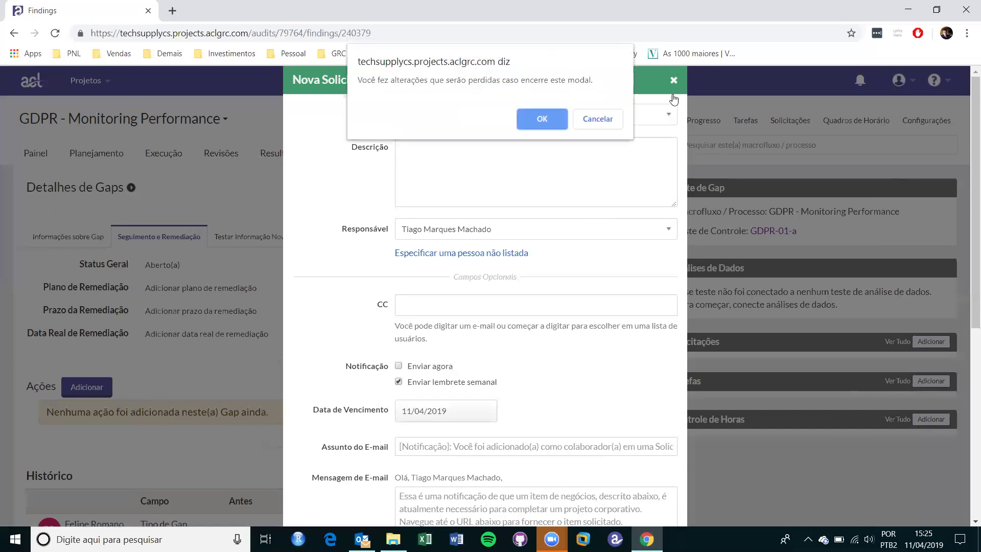
pyautogui.click(564, 119)
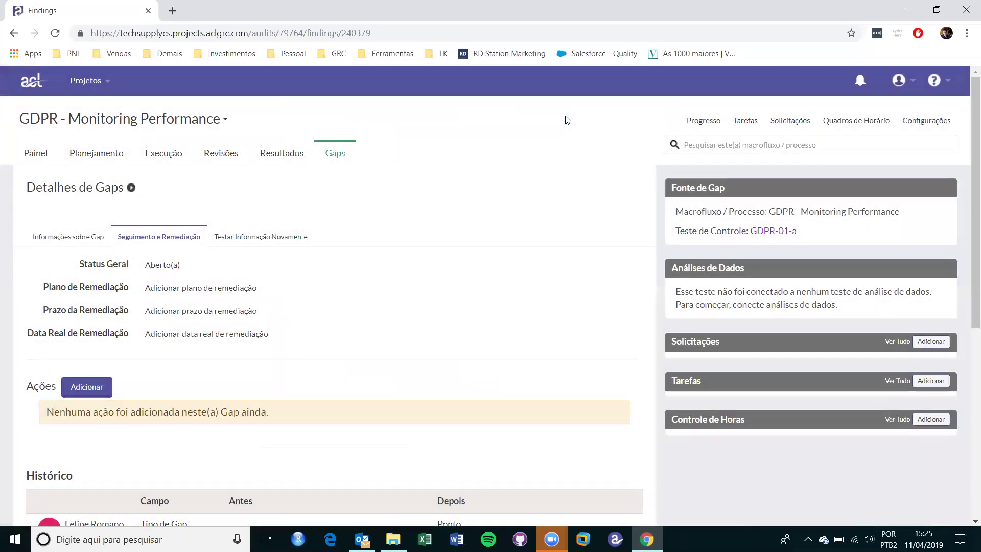
# Start a new gap action with an unlisted owner and due date 21 June 2019.
pyautogui.click(105, 391)
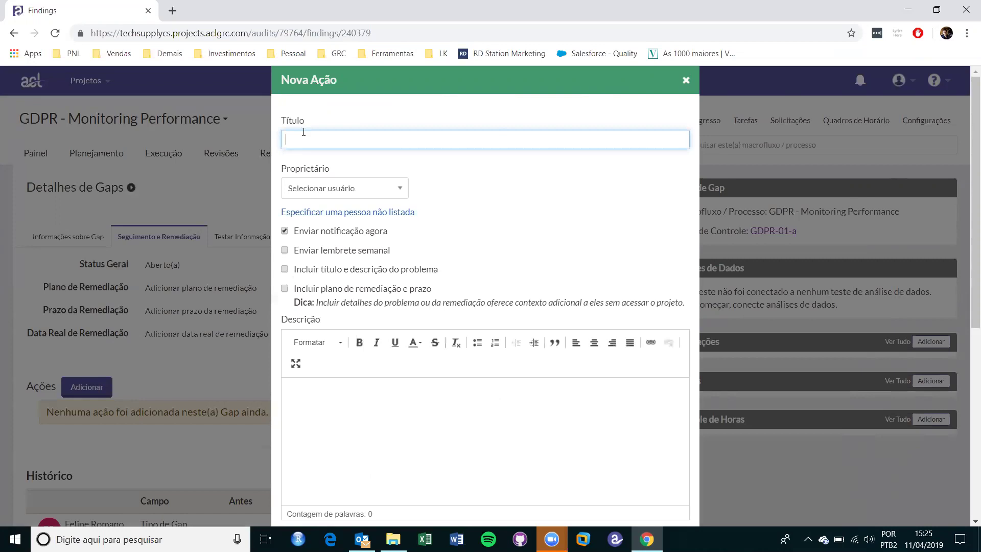
pyautogui.click(366, 212)
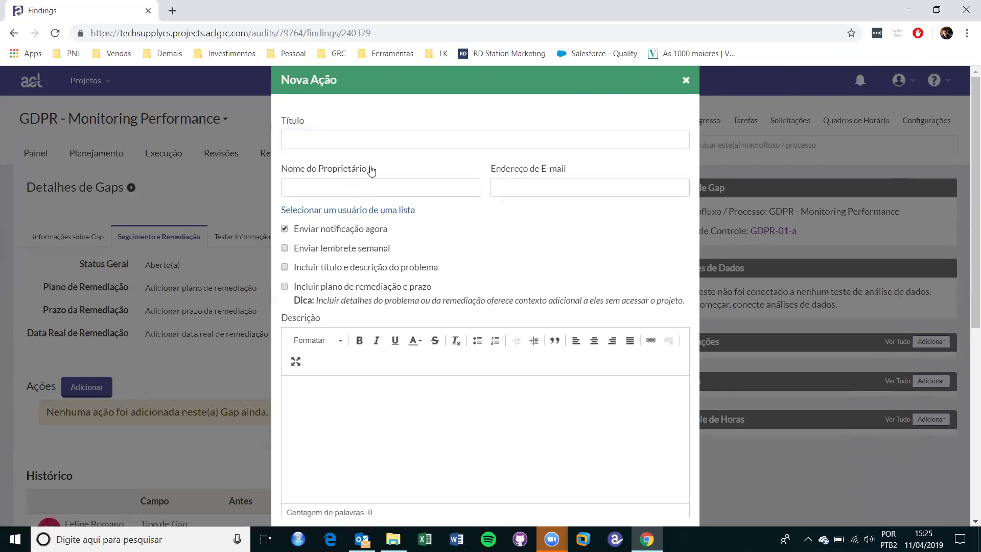
pyautogui.click(379, 190)
pyautogui.click(533, 193)
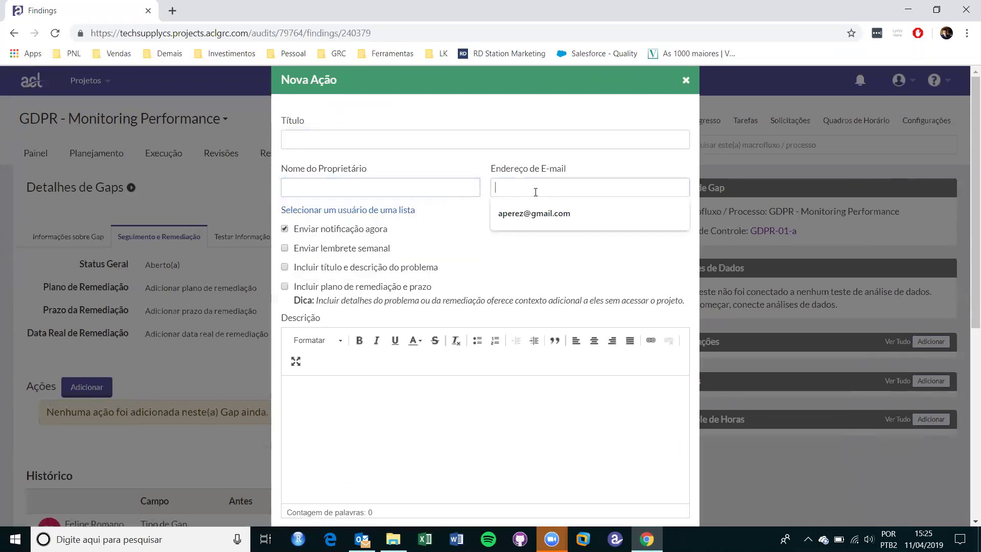
pyautogui.click(474, 290)
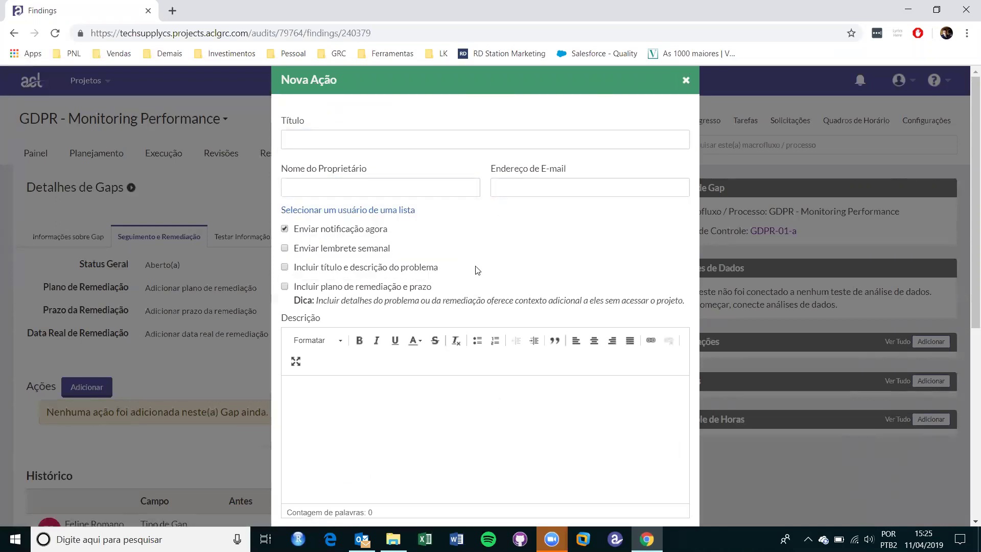
pyautogui.scroll(-5, 475, 279)
pyautogui.click(363, 361)
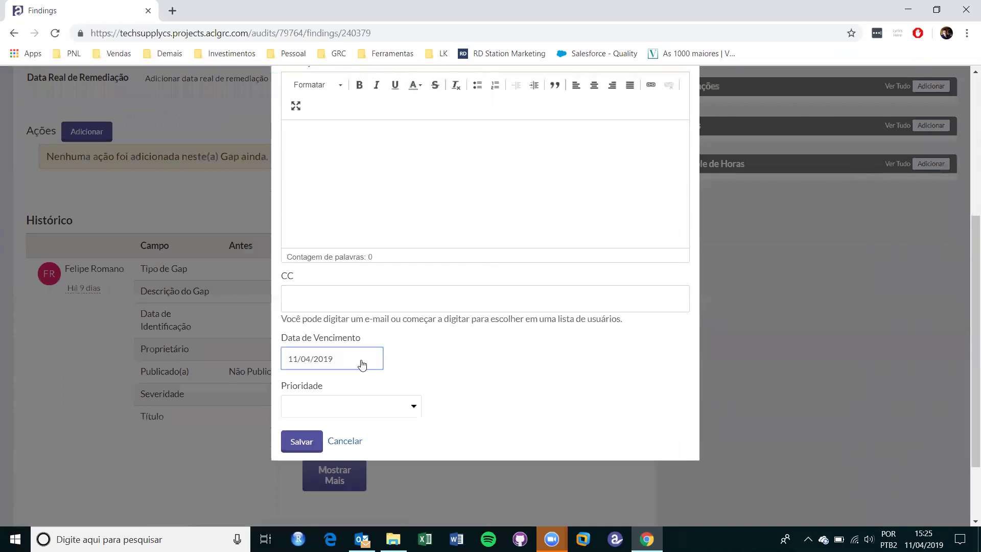
pyautogui.click(413, 387)
pyautogui.click(412, 386)
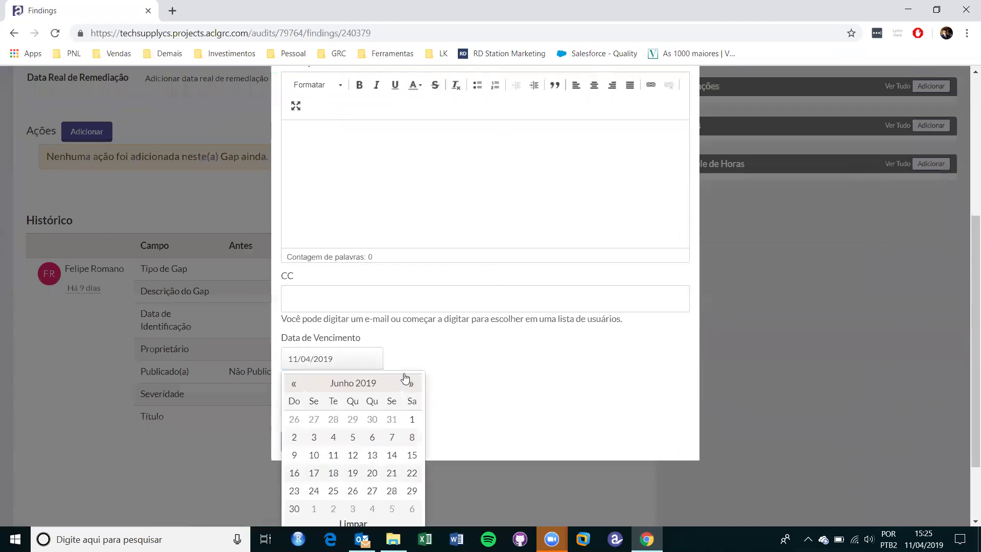
pyautogui.click(391, 472)
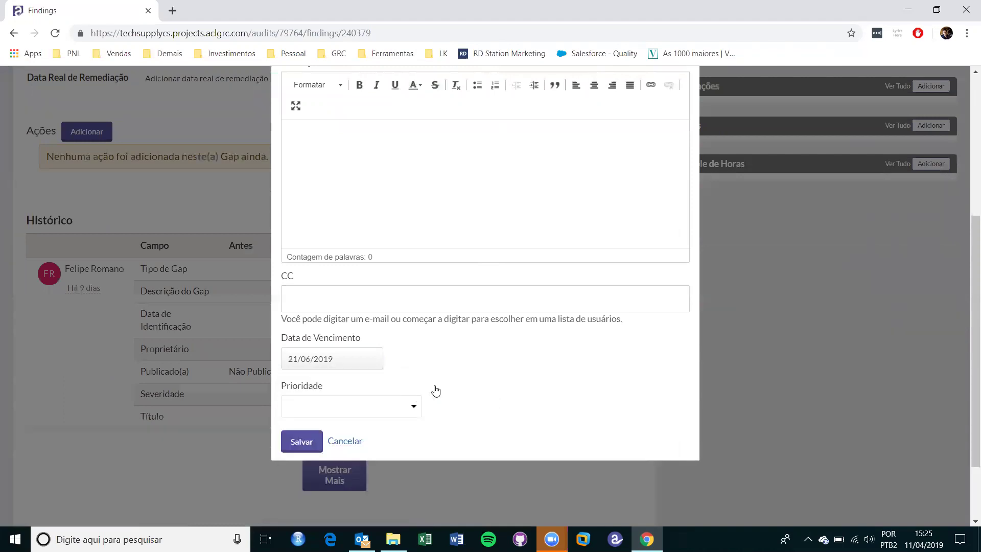
pyautogui.scroll(3, 435, 389)
pyautogui.scroll(1, 435, 384)
# Title the action 'Plano de Ação' and fill in the owner's name and e-mail.
pyautogui.click(393, 121)
pyautogui.write('Plano ')
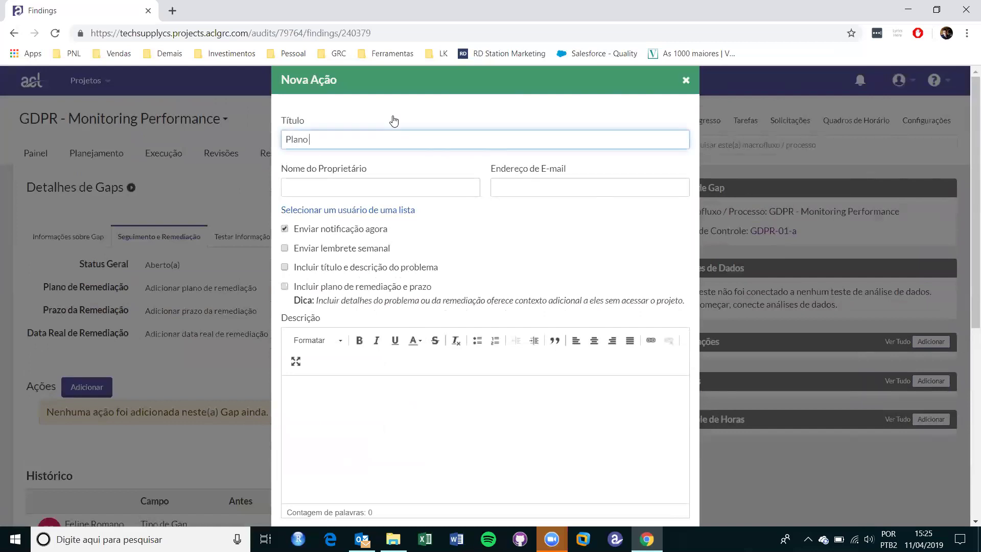
pyautogui.write('de Açõa')
pyautogui.press('BackSpace')
pyautogui.press('BackSpace')
pyautogui.write('ão')
pyautogui.click(390, 190)
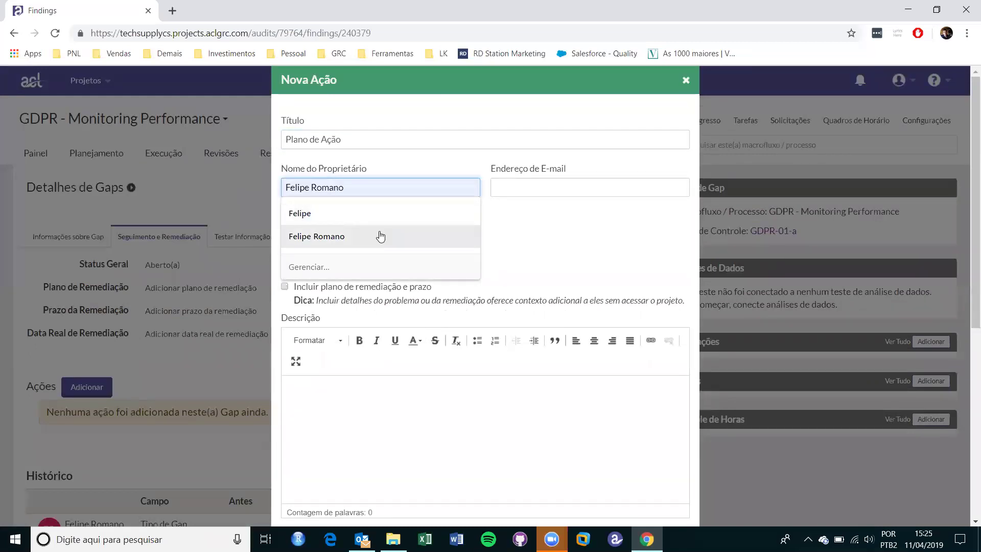
pyautogui.click(378, 235)
pyautogui.click(496, 188)
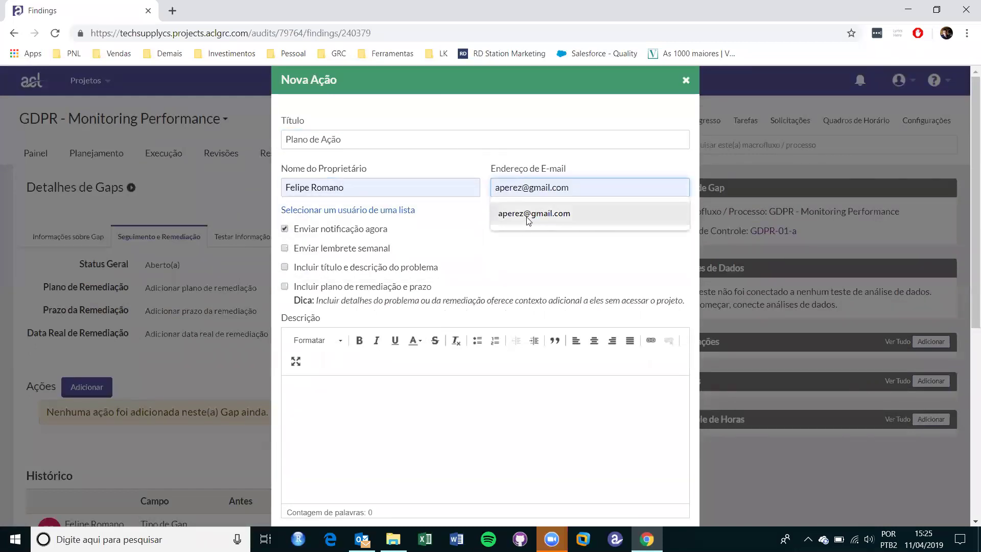
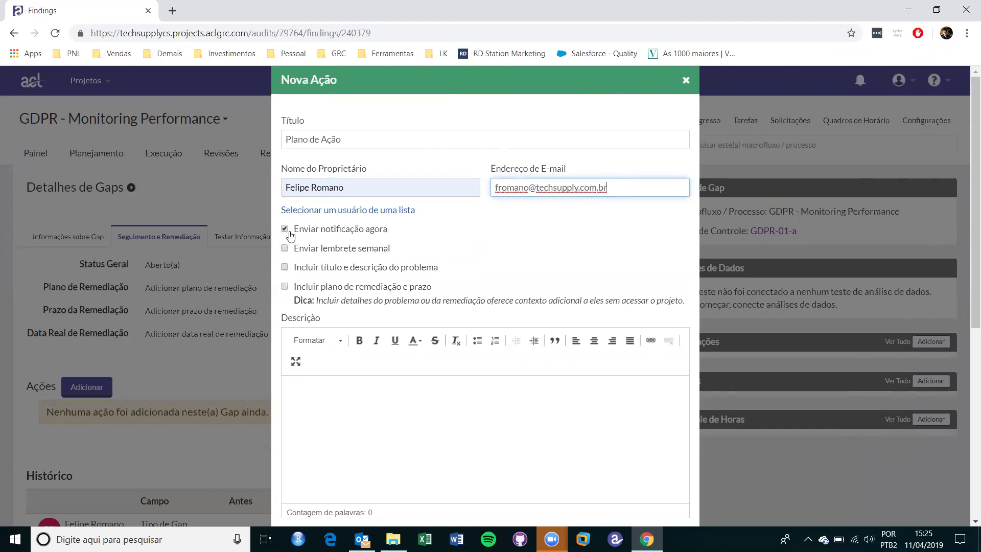
pyautogui.click(288, 258)
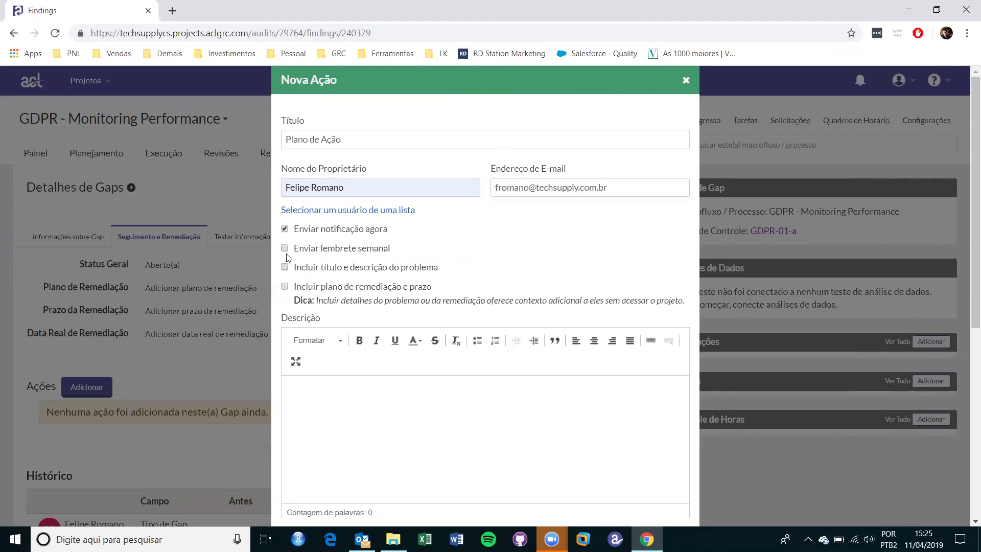
# Enable weekly reminders and remediation details, set priority Alto(a), and save the action.
pyautogui.click(285, 249)
pyautogui.click(285, 287)
pyautogui.scroll(-3, 401, 291)
pyautogui.click(400, 284)
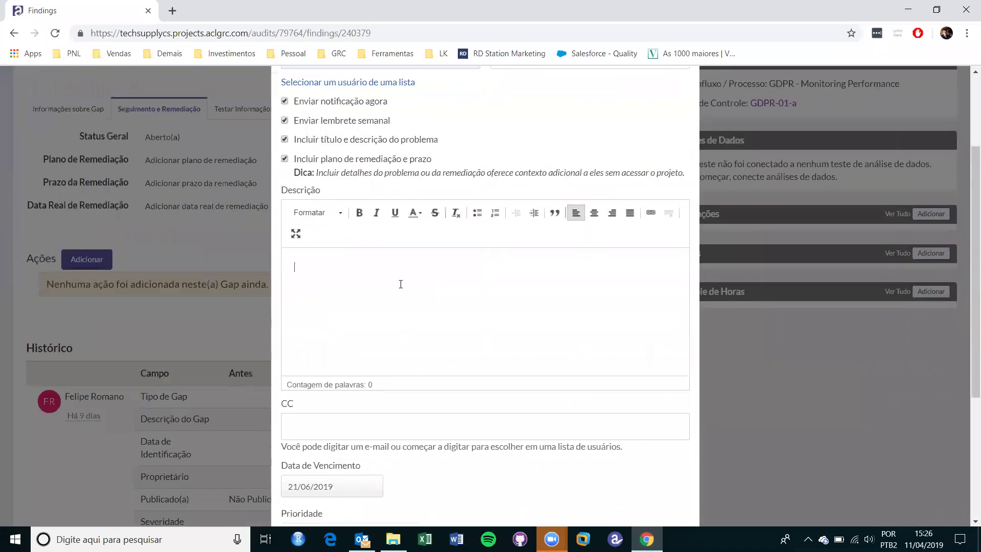
pyautogui.scroll(-4, 417, 326)
pyautogui.click(353, 300)
pyautogui.click(397, 409)
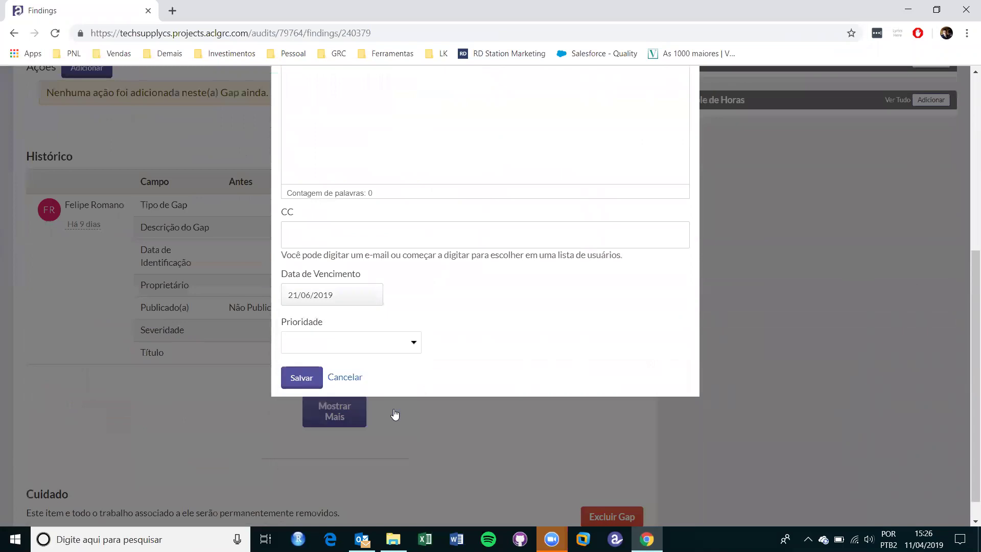
pyautogui.click(372, 346)
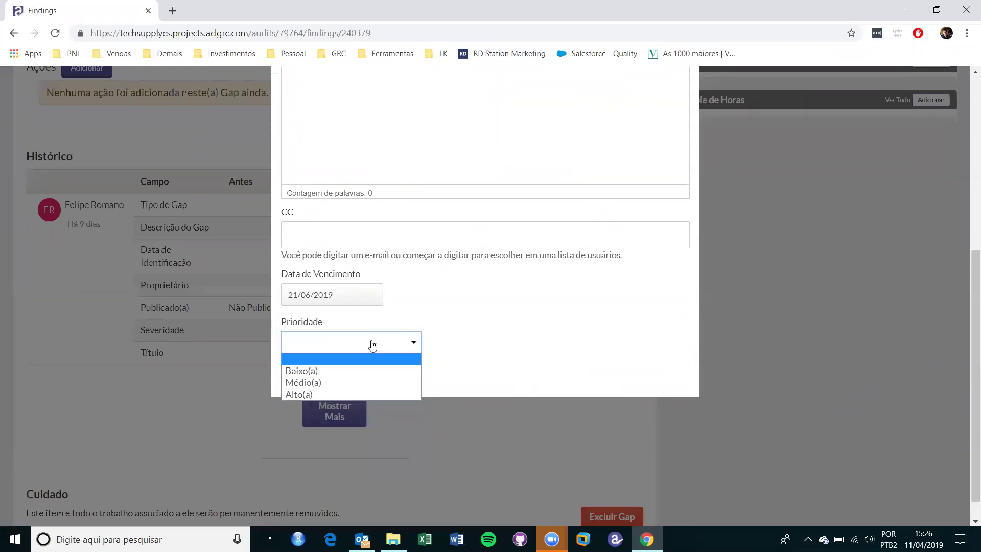
pyautogui.click(319, 393)
pyautogui.click(301, 378)
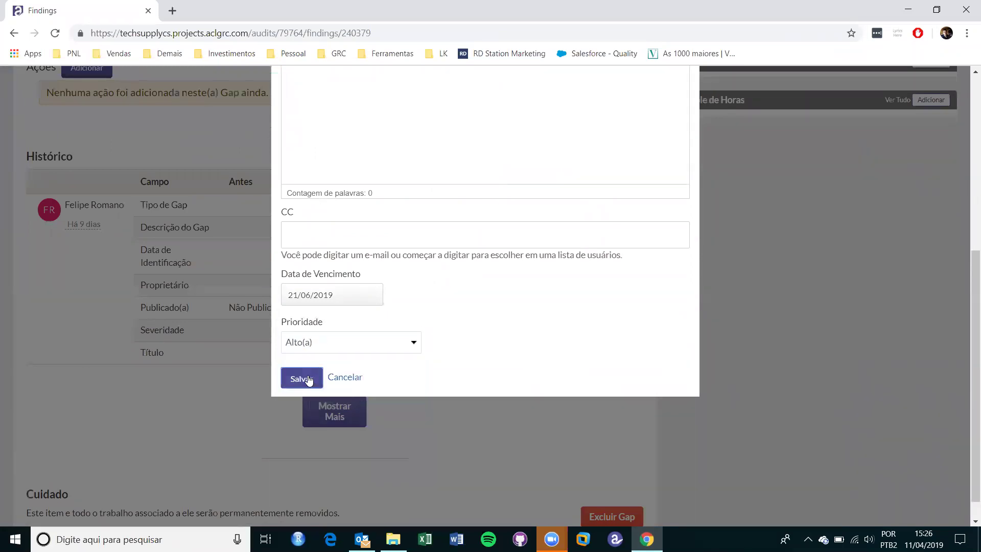
pyautogui.scroll(6, 176, 228)
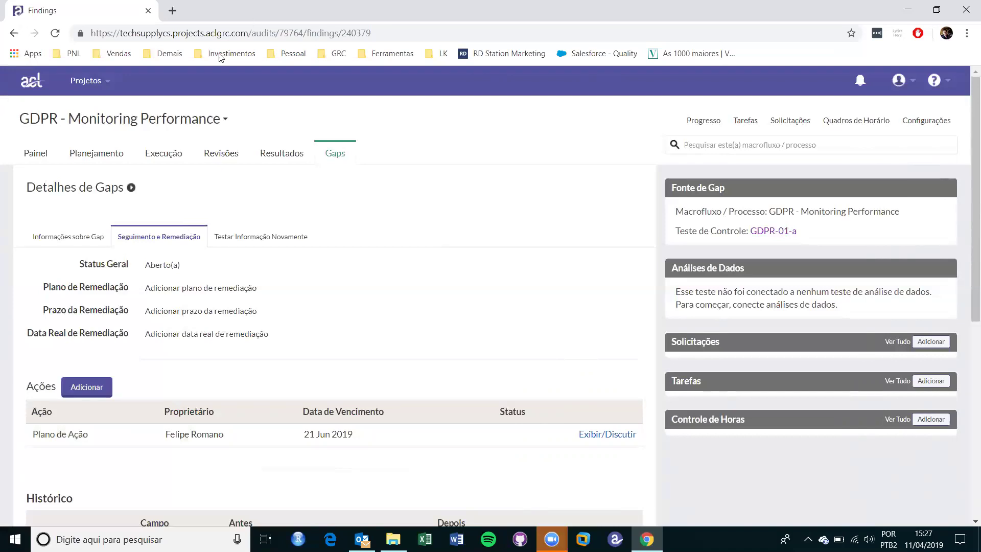
# Open the GDPR - Monitoring Performance project's Progresso overview.
pyautogui.click(709, 124)
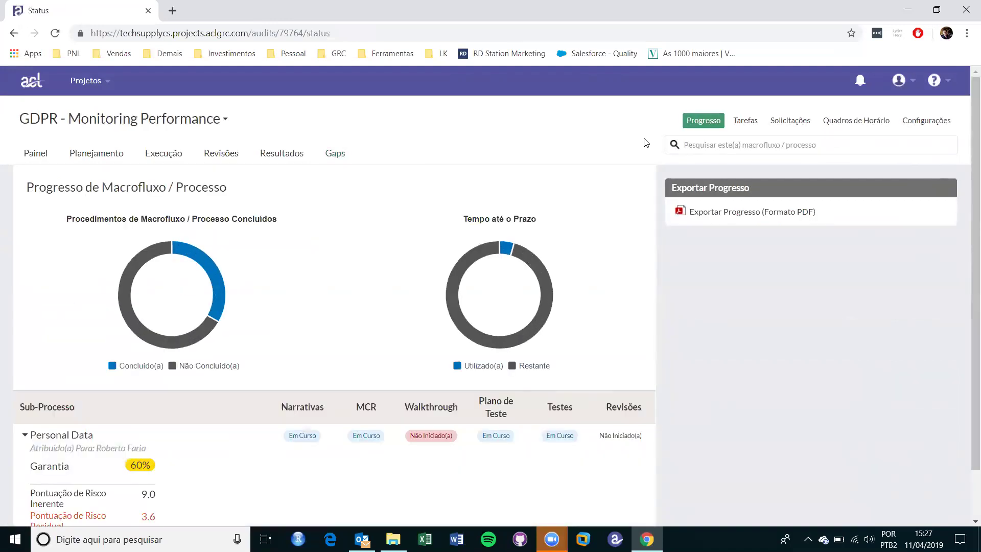
# Review the progress donut and Personal Data's 60% assurance, then switch to Execução.
pyautogui.moveTo(135, 282)
pyautogui.scroll(-1, 378, 244)
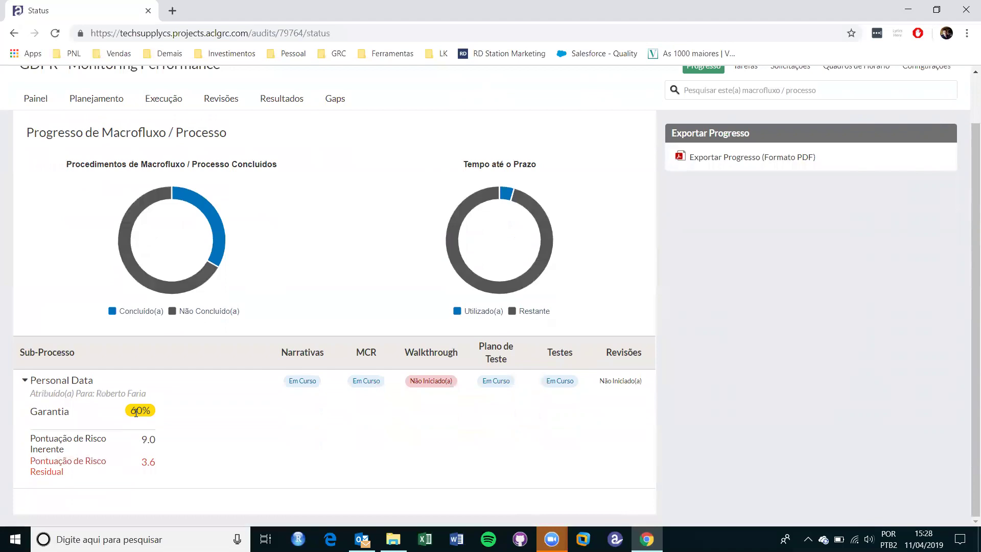
pyautogui.scroll(2, 351, 427)
pyautogui.click(172, 154)
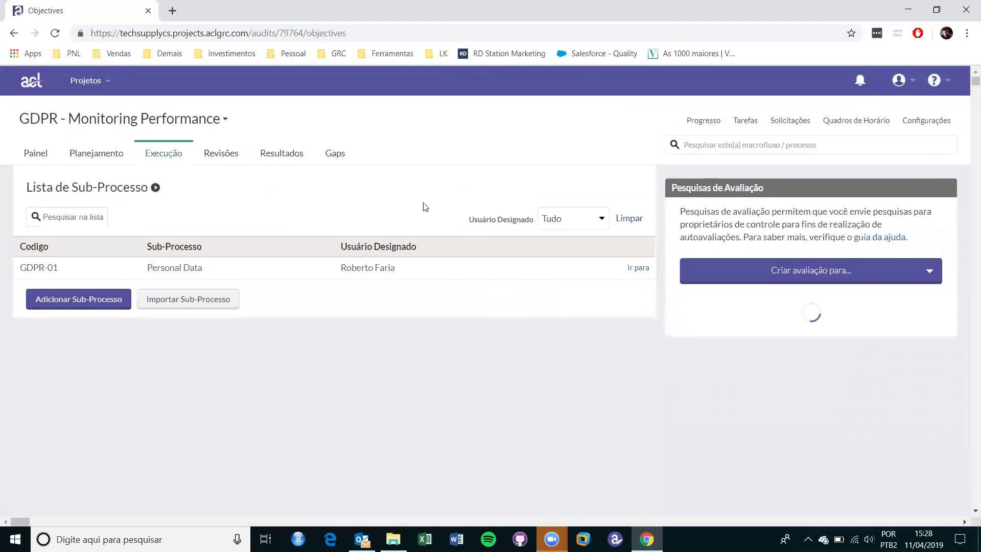
# Open the Personal Data risk control matrix and the Data Exposure control association.
pyautogui.click(644, 269)
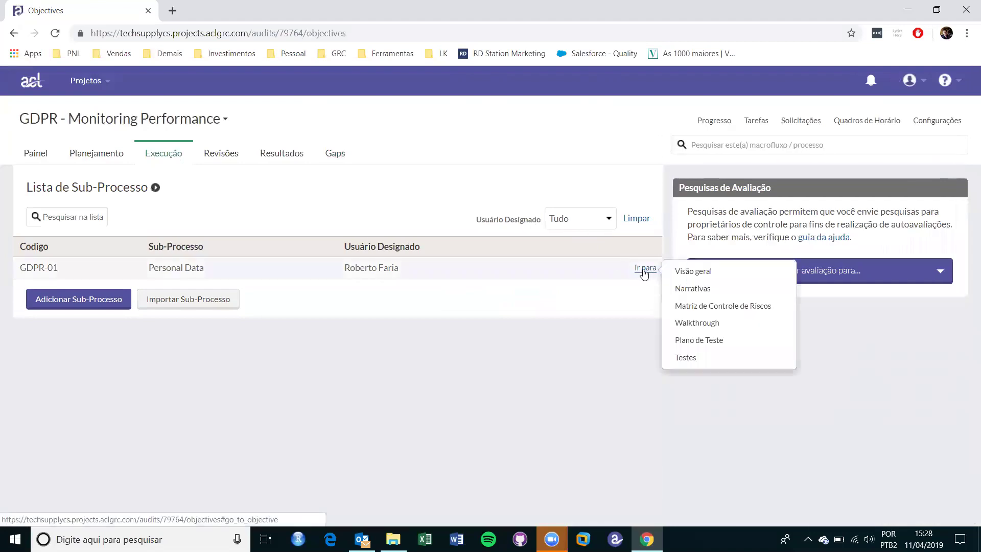
pyautogui.click(729, 307)
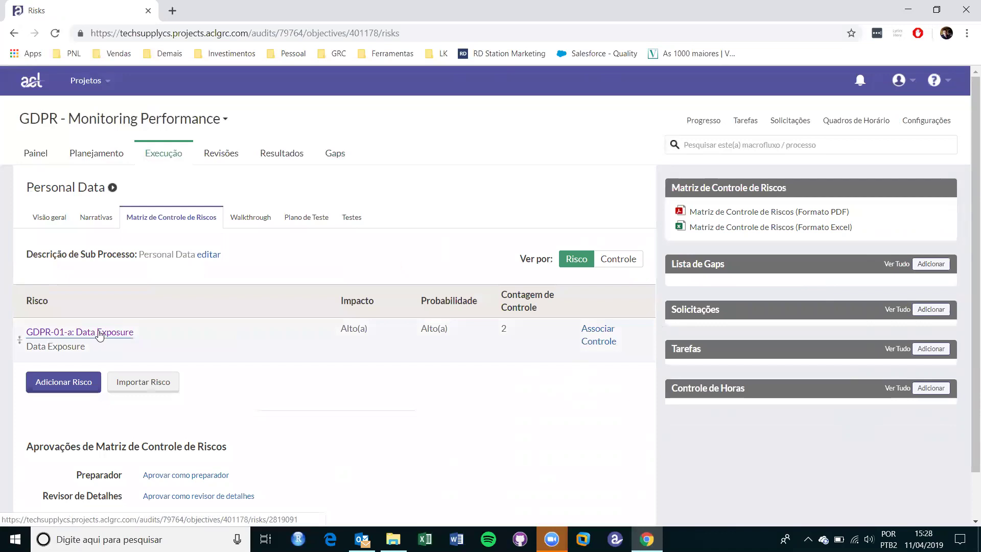
pyautogui.click(586, 341)
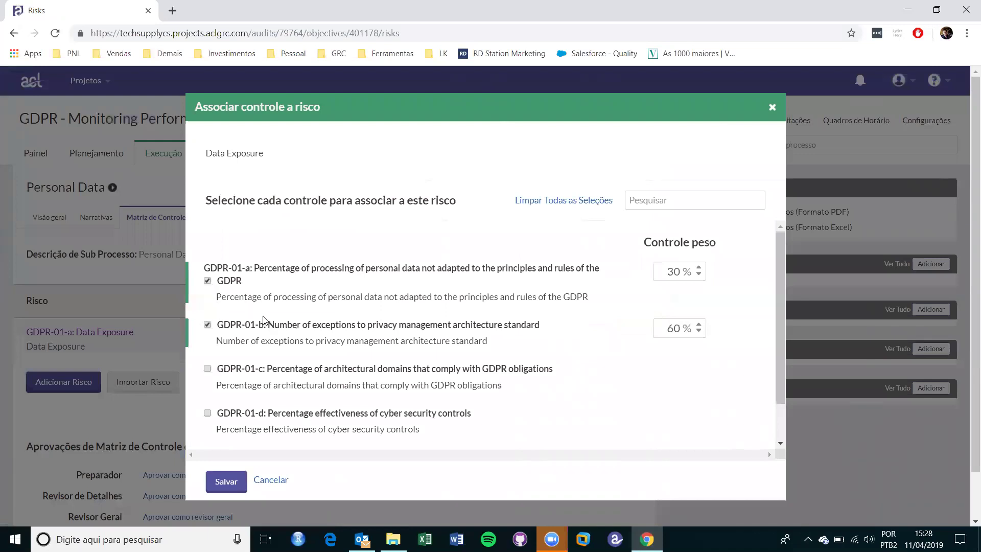
# Check GDPR-01-a weighted 30% and GDPR-01-b weighted 60%, then close without saving.
pyautogui.doubleClick(687, 266)
pyautogui.doubleClick(673, 327)
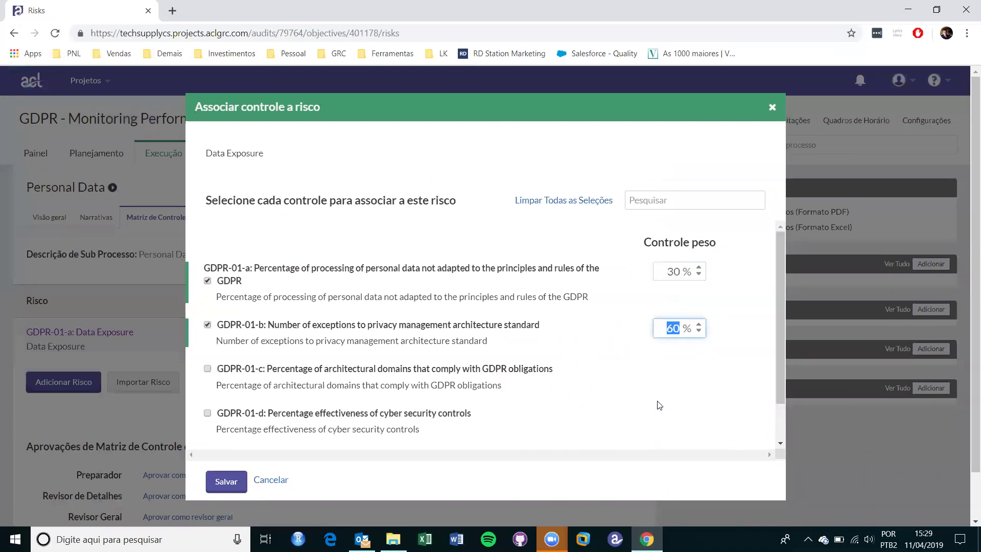
pyautogui.scroll(-1, 658, 404)
pyautogui.scroll(1, 658, 404)
pyautogui.click(661, 331)
pyautogui.click(775, 108)
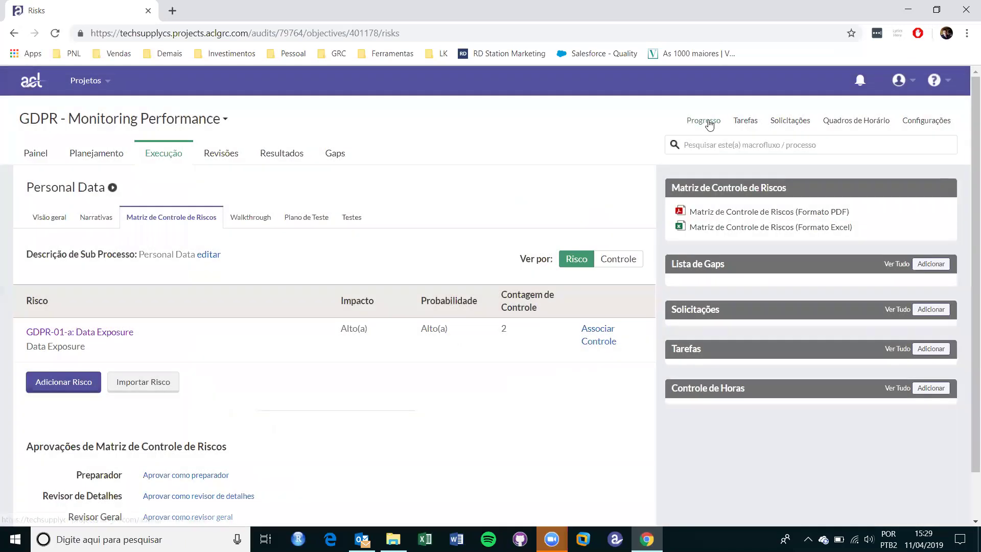
# View project progress, return home, and open Mapas de Conformidade listing 9 frameworks.
pyautogui.click(708, 122)
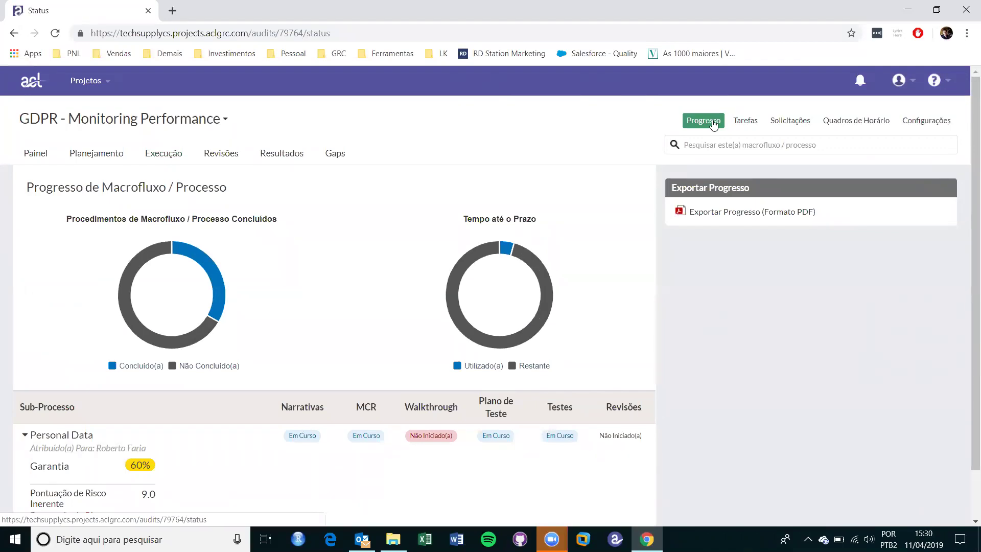
pyautogui.click(31, 90)
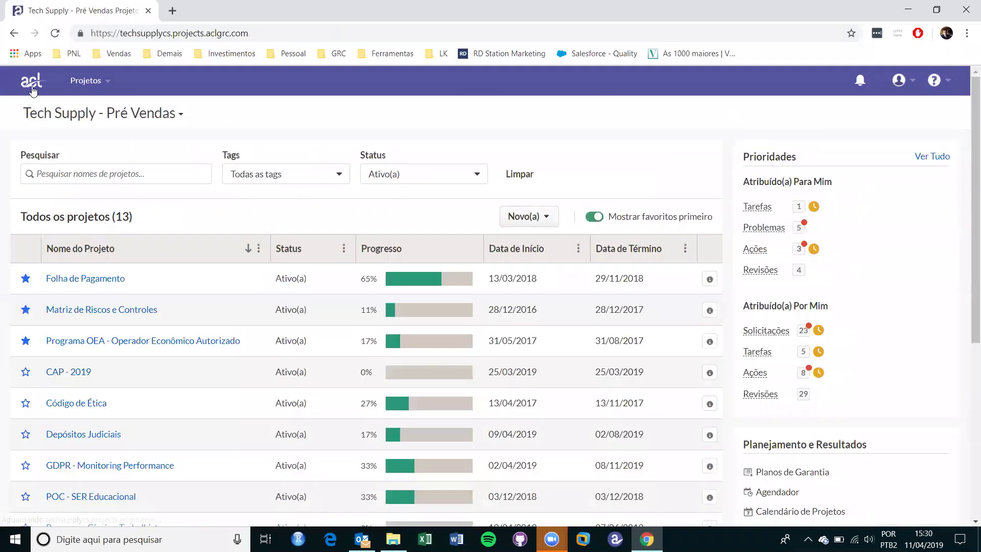
pyautogui.scroll(-4, 510, 268)
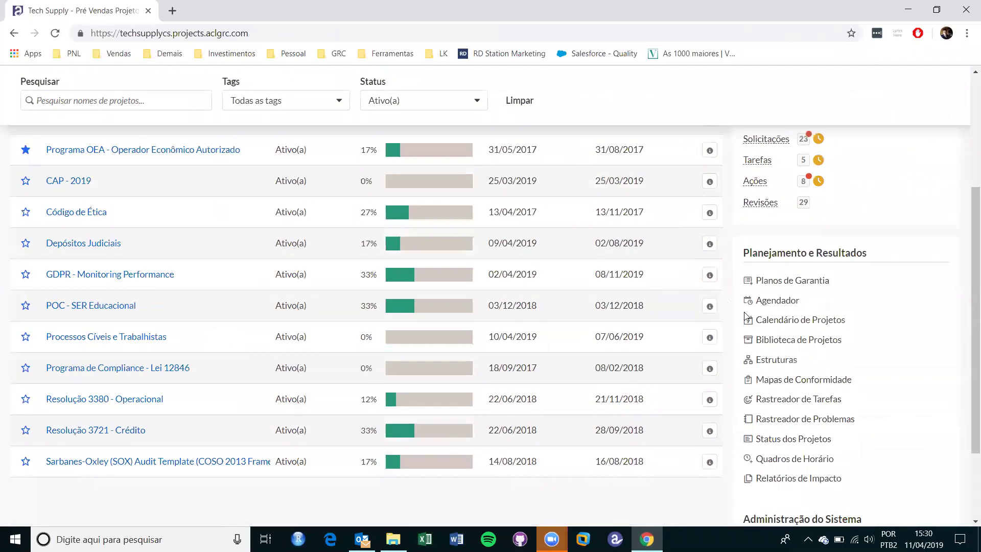
pyautogui.click(782, 379)
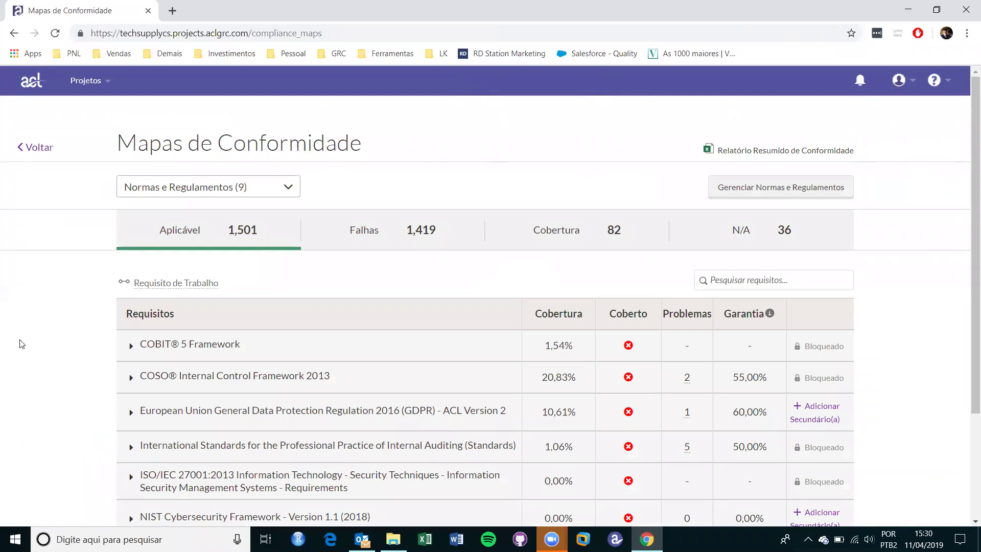
# Expand GDPR > Chapter V and open Article 44's mapped controls, GDPR-01-a 30% and GDPR-01-b 60%.
pyautogui.scroll(-3, 22, 343)
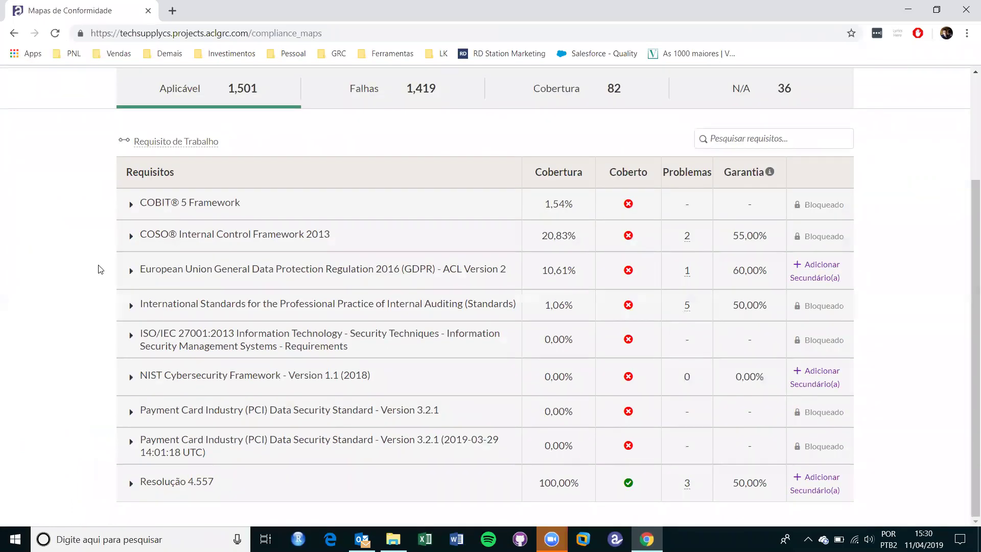
pyautogui.click(130, 279)
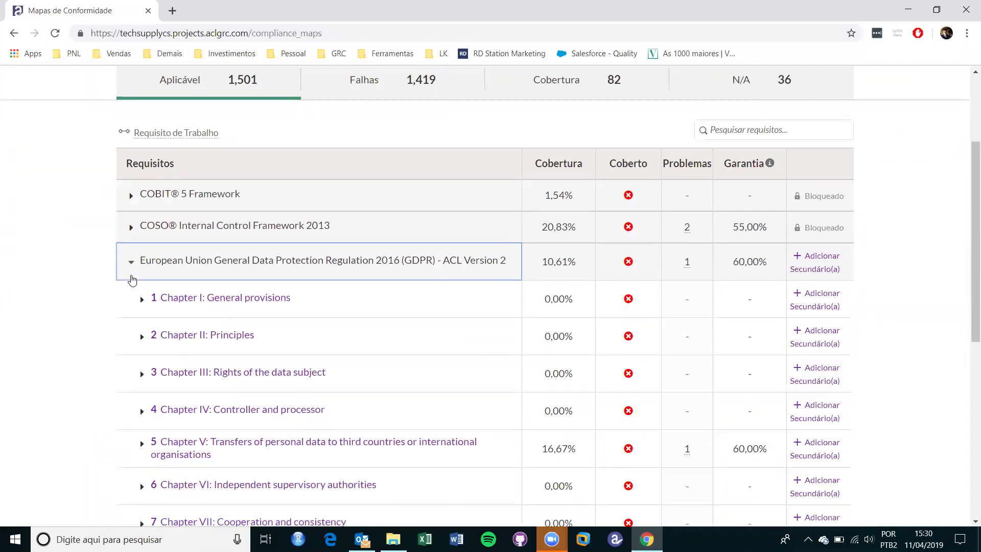
pyautogui.scroll(-4, 133, 281)
pyautogui.click(141, 262)
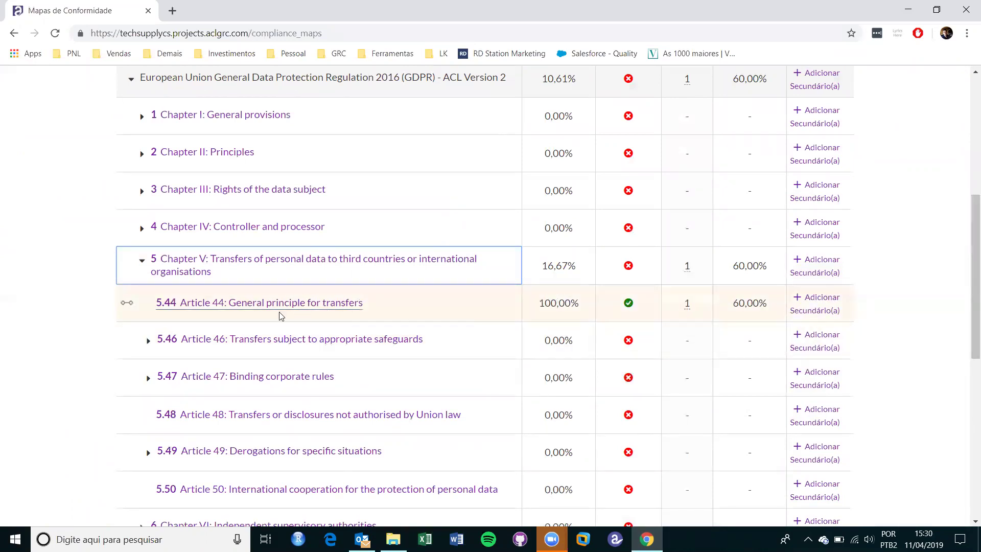
pyautogui.click(257, 310)
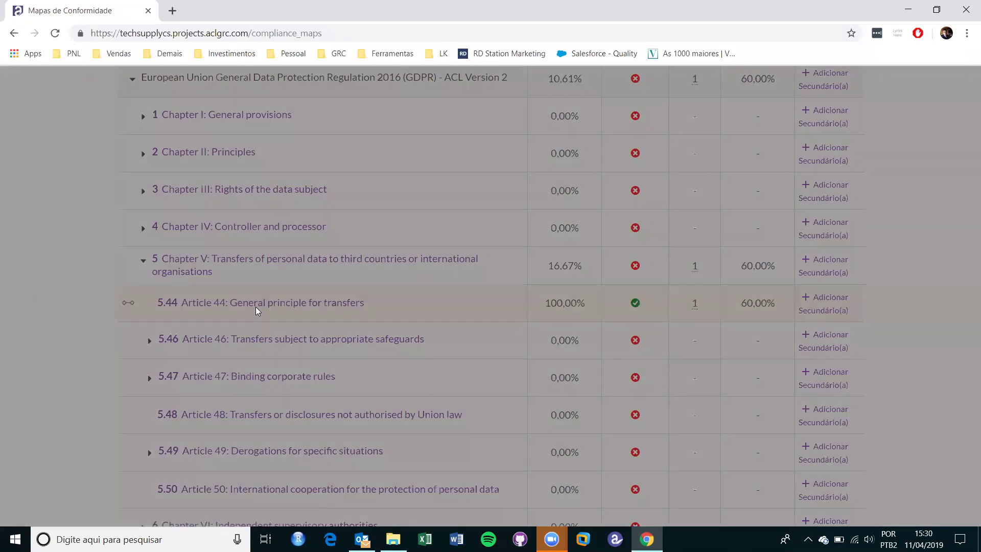
pyautogui.scroll(-1, 710, 255)
pyautogui.scroll(-9, 711, 256)
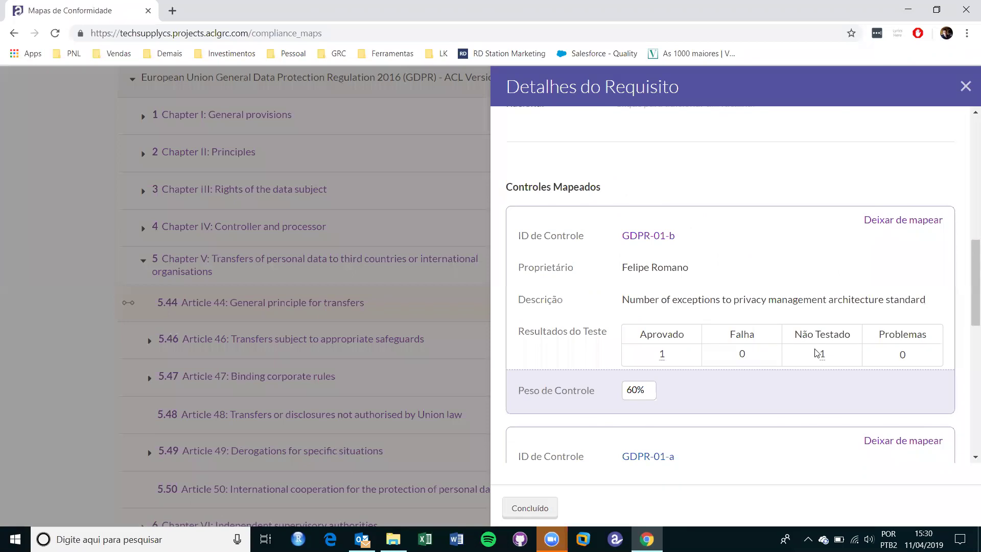
pyautogui.scroll(-3, 814, 353)
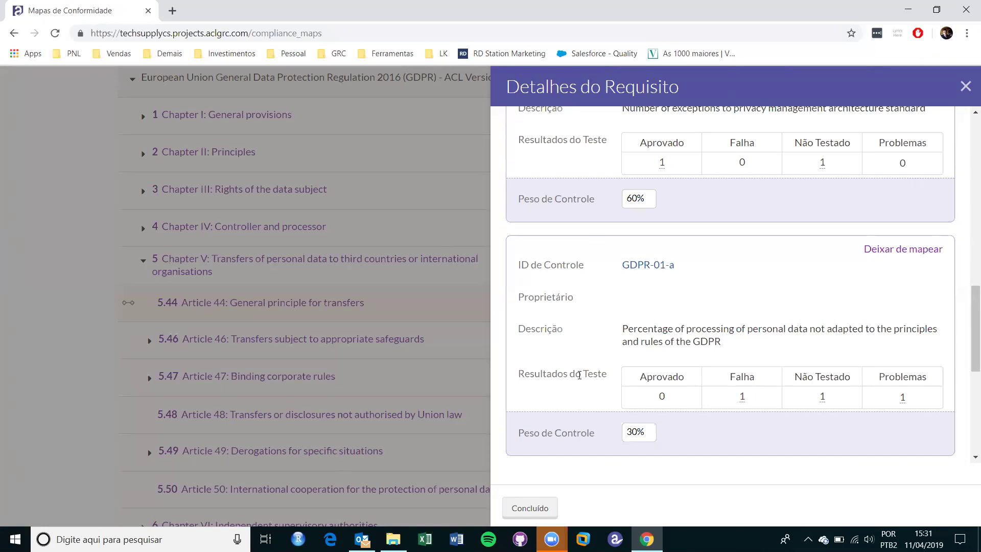
# Open GRC.pptx from C:\01 Techsupply\ACL\02 Apresentações\Apresentações - Tech 2019 in File Explorer.
pyautogui.click(393, 539)
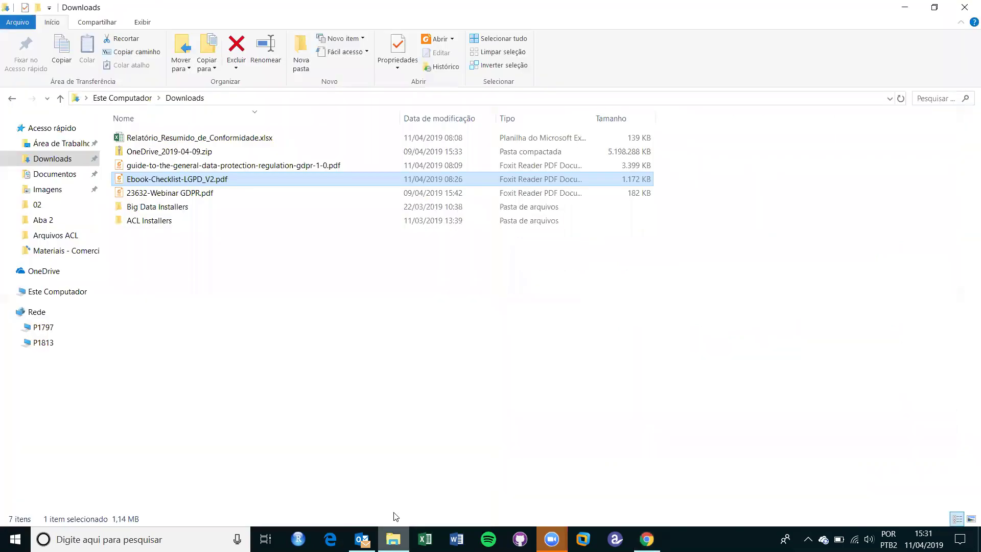
pyautogui.click(77, 291)
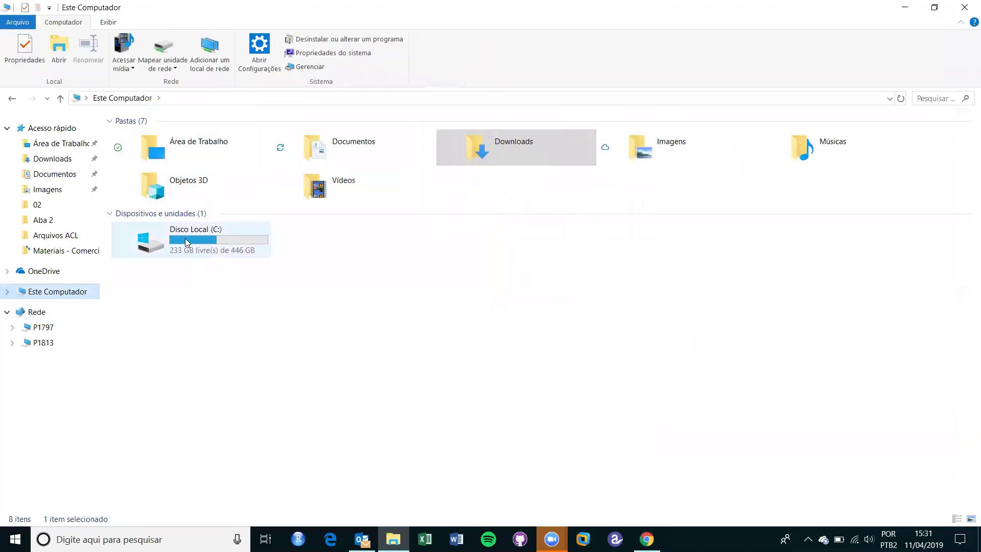
pyautogui.doubleClick(186, 242)
pyautogui.click(172, 143)
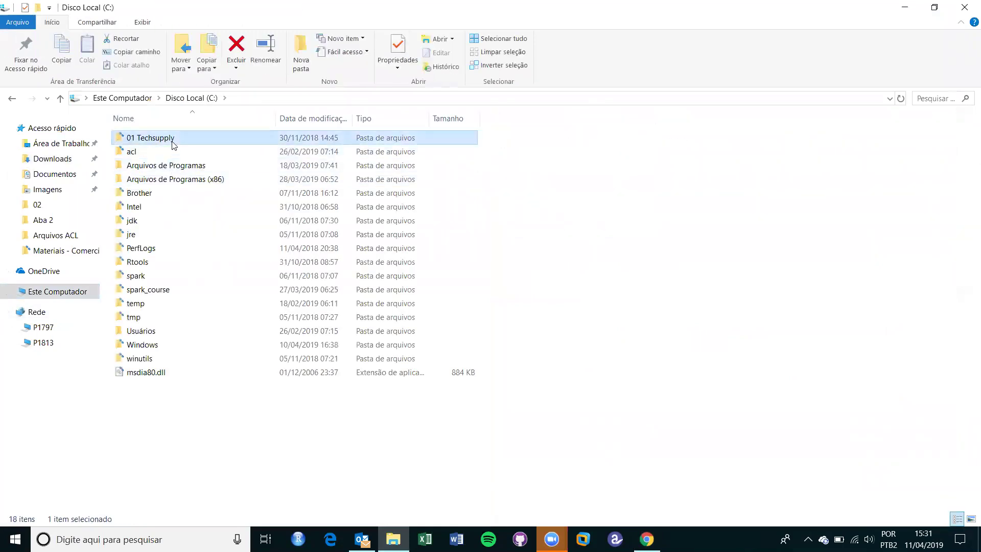
pyautogui.doubleClick(173, 141)
pyautogui.doubleClick(171, 142)
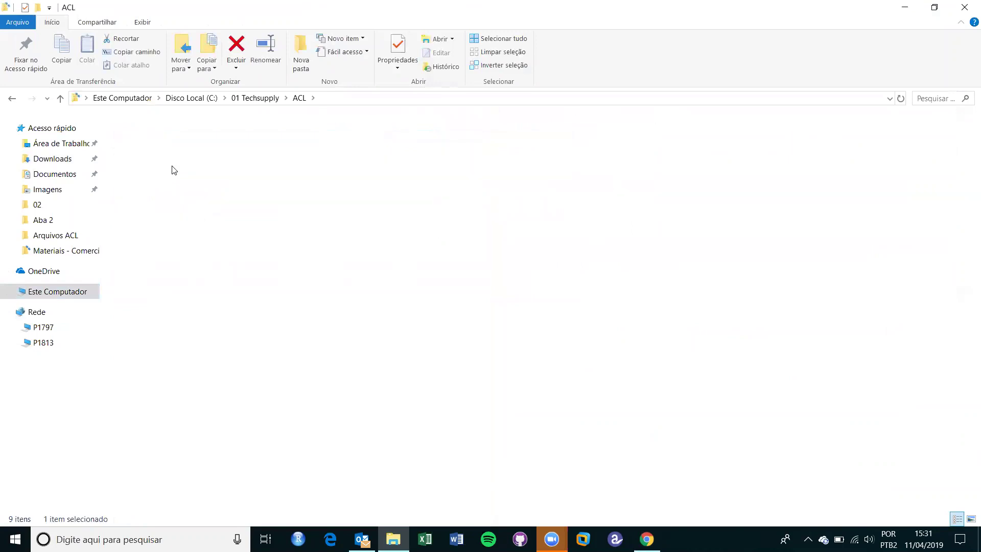
pyautogui.doubleClick(173, 168)
pyautogui.doubleClick(175, 152)
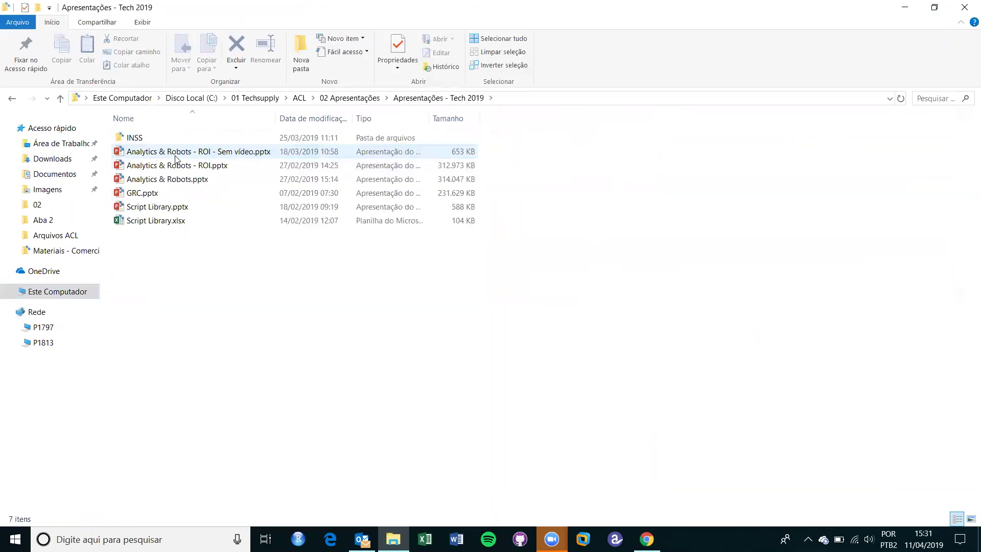
pyautogui.doubleClick(151, 195)
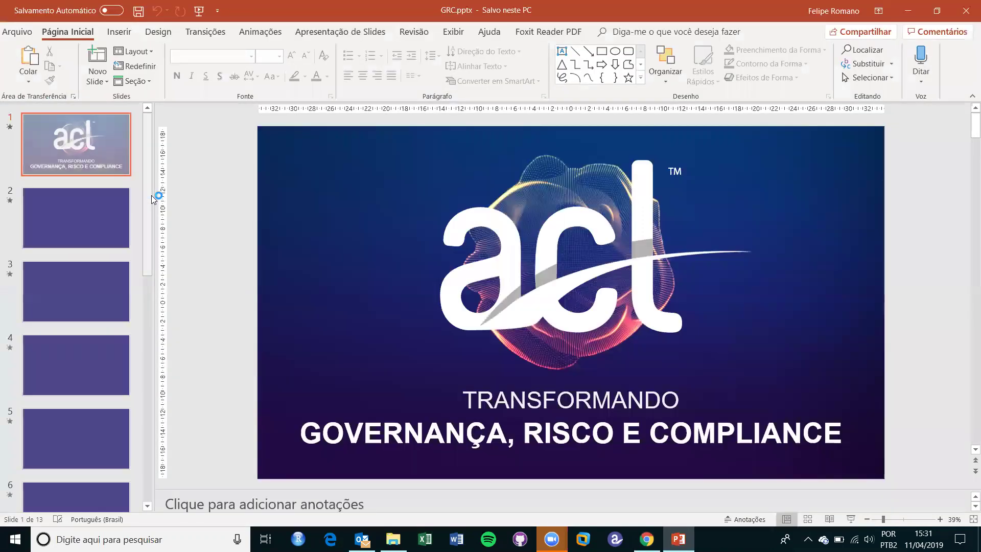
# Go to the deck's closing slide 13.
pyautogui.scroll(-5, 98, 240)
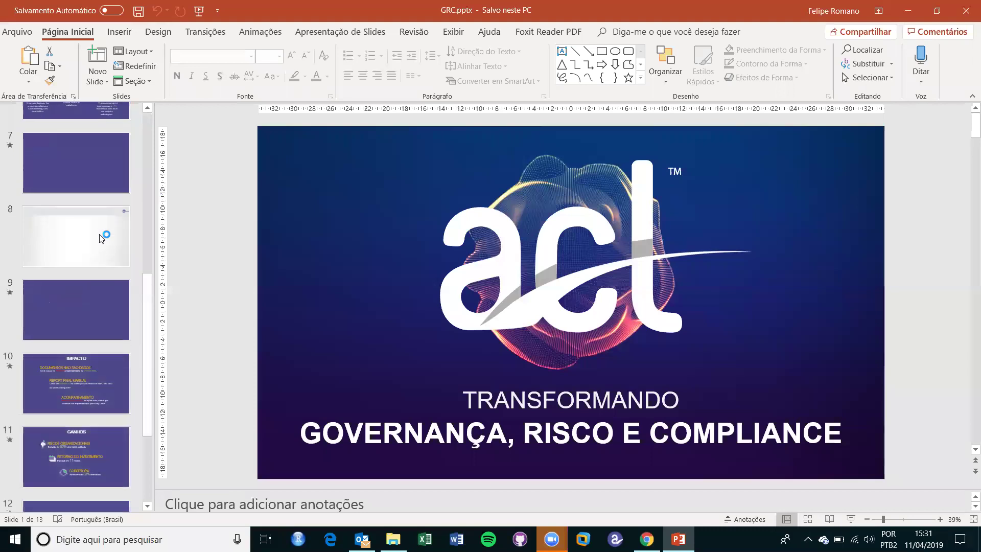
pyautogui.scroll(-3, 98, 245)
pyautogui.click(78, 455)
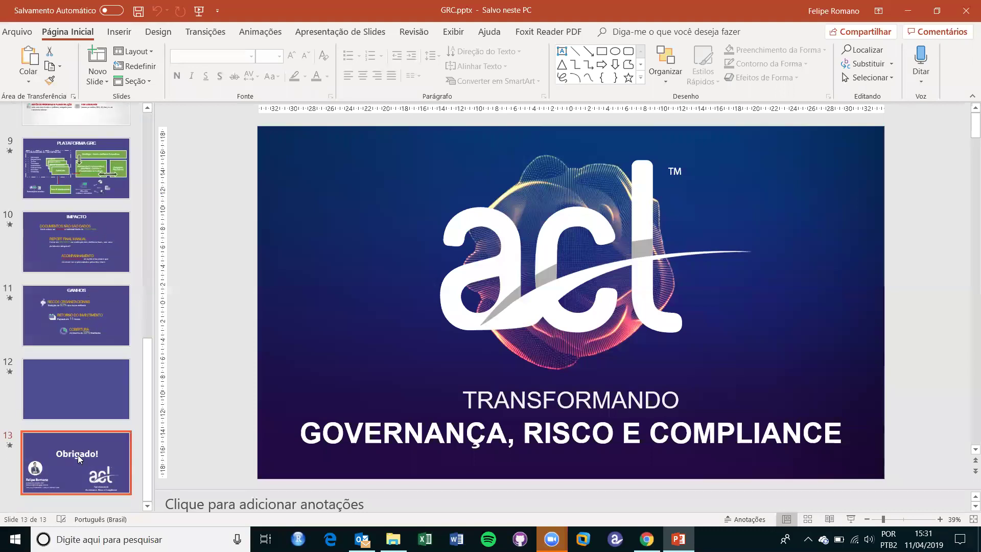